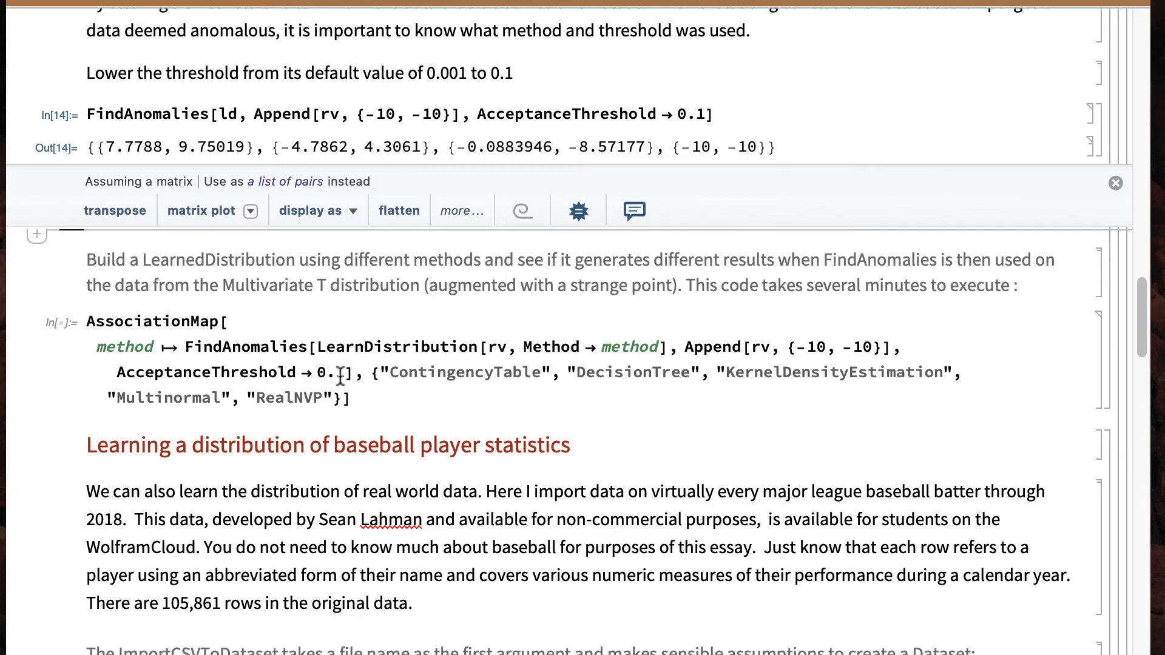
# - Evaluate the AssociationMap that runs FindAnomalies with five LearnDistribution methods on rv plus {-10, -10}, using AcceptanceThreshold 0.1
pyautogui.scroll(-5, 341, 371)
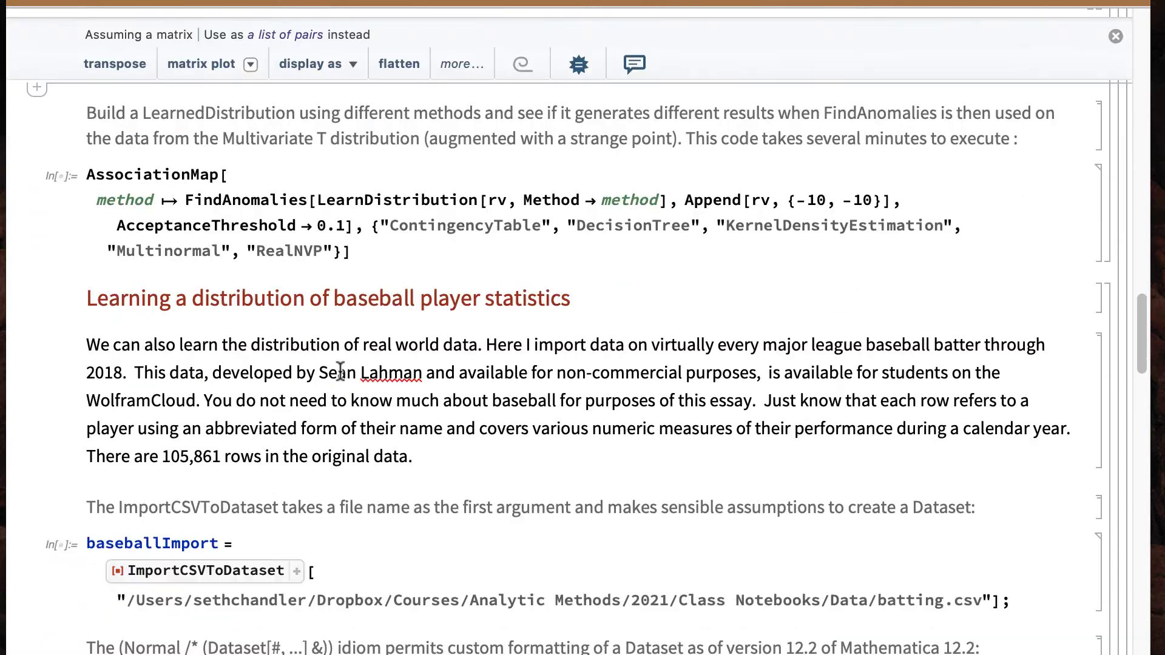
pyautogui.click(479, 227)
pyautogui.hotkey('shift', 'Return')
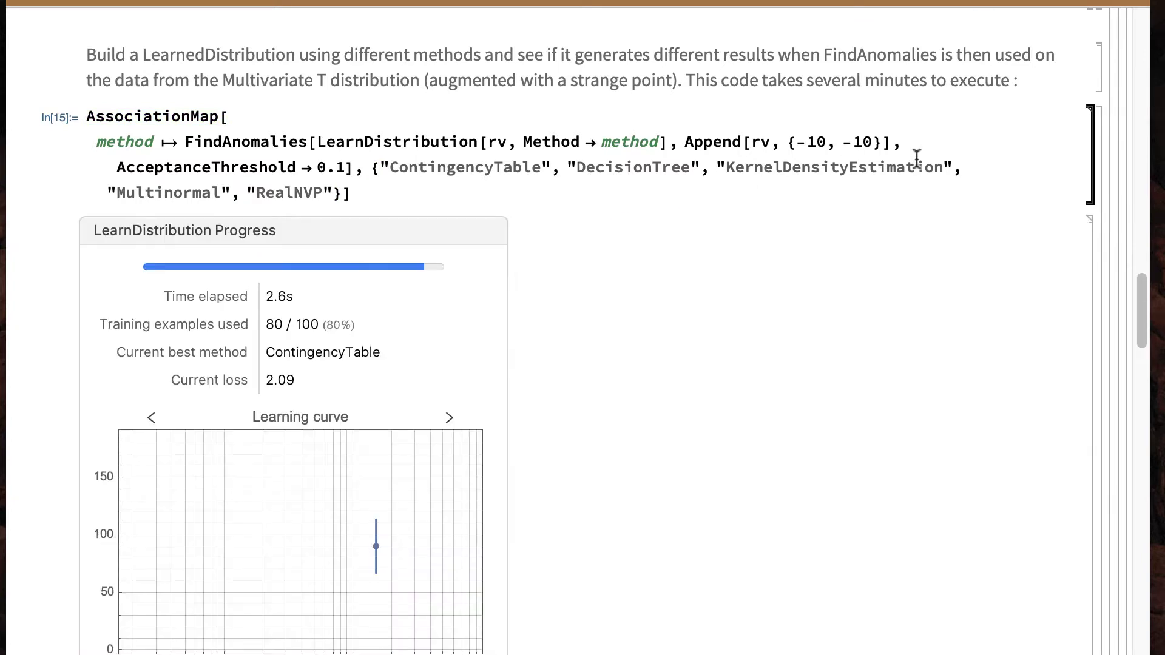
pyautogui.scroll(-2, 917, 158)
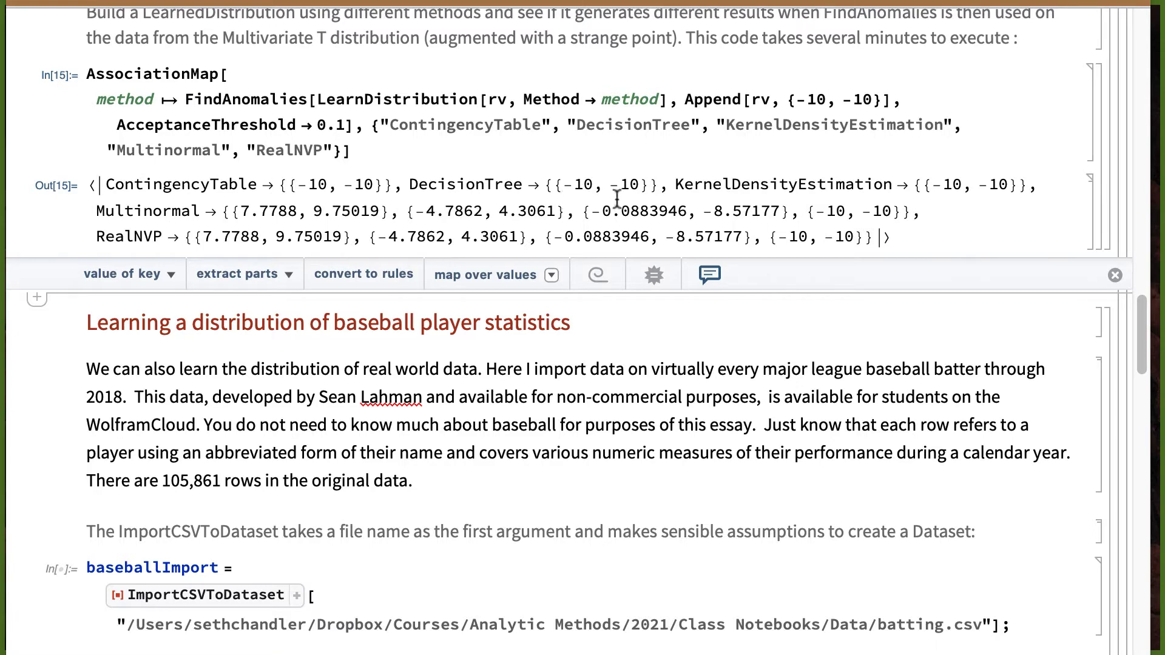
# - Import batting.csv from the Downloads folder with ImportCSVToDataset and assign it to baseballImport
pyautogui.scroll(-5, 610, 200)
pyautogui.scroll(-3, 618, 201)
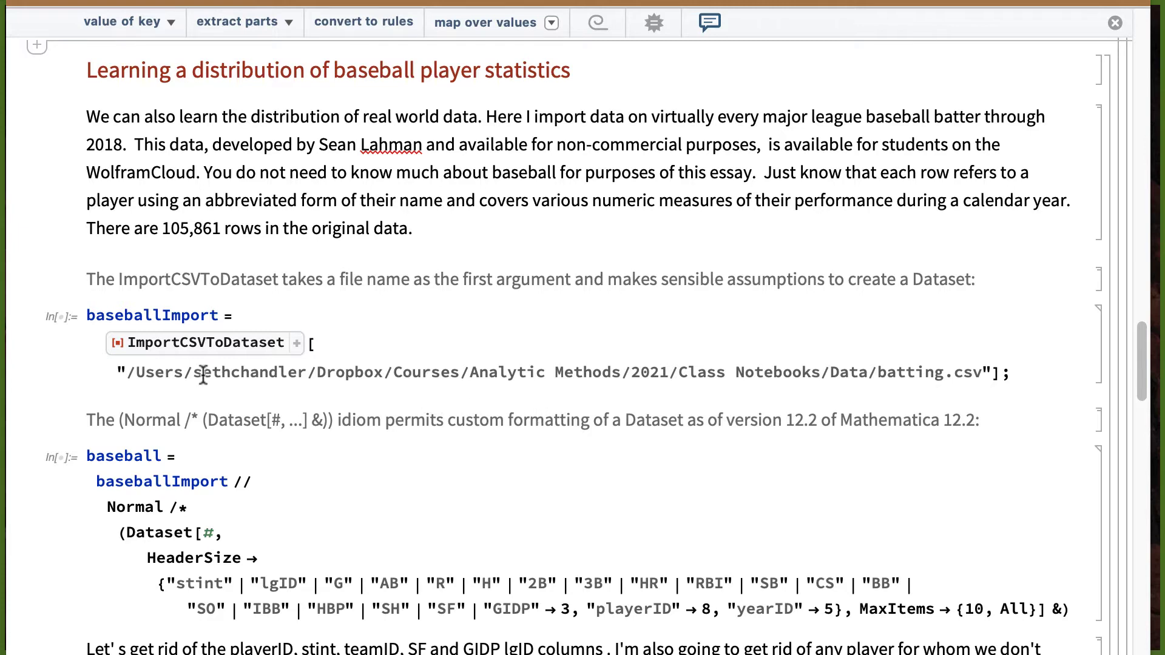
pyautogui.click(718, 373)
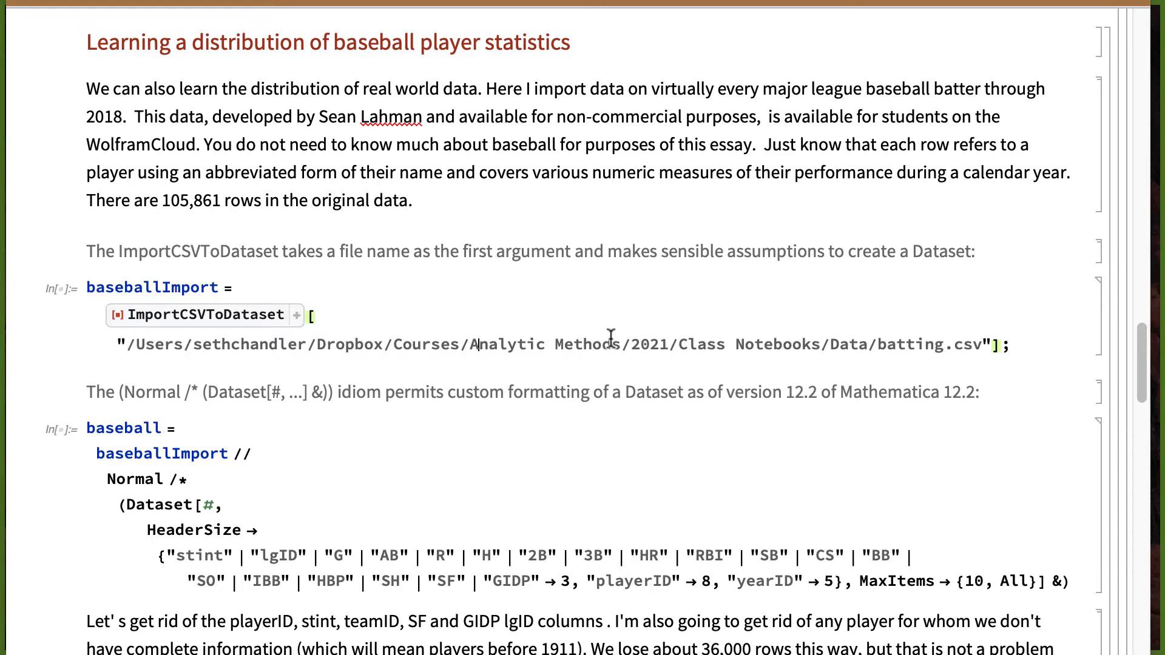
pyautogui.hotkey('shift', 'Return')
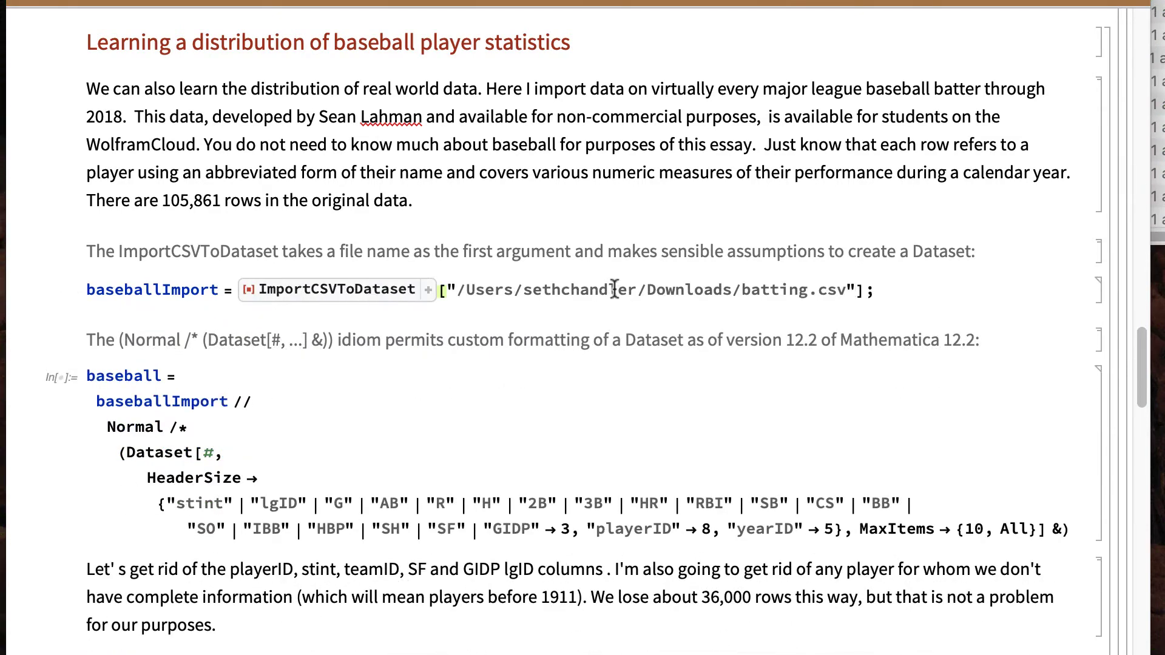
pyautogui.click(513, 289)
pyautogui.hotkey('shift', 'Return')
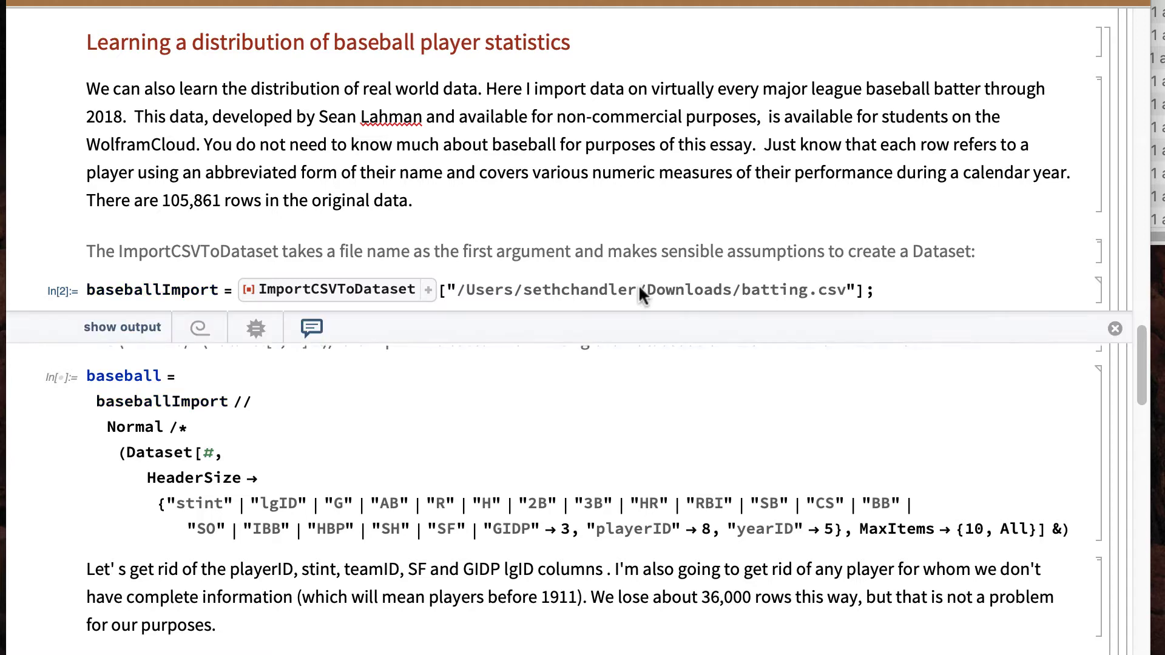
# - Evaluate the baseball definition to format the imported Dataset with custom header sizes and MaxItems {10, All}
pyautogui.scroll(-5, 254, 413)
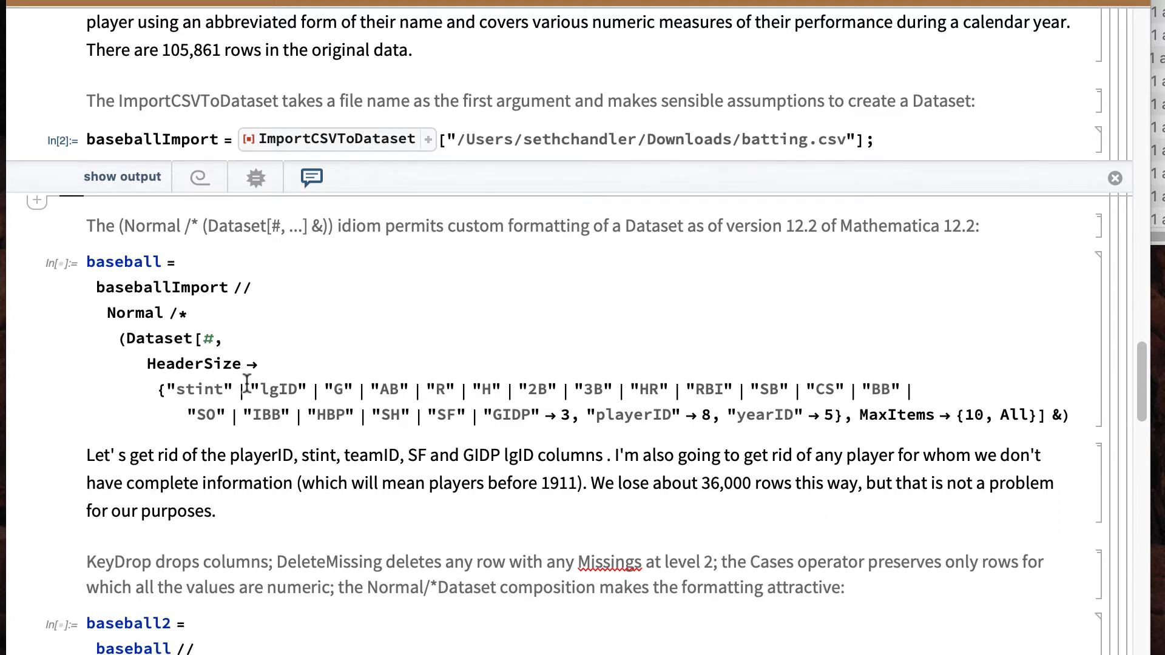
pyautogui.click(287, 363)
pyautogui.hotkey('shift', 'Return')
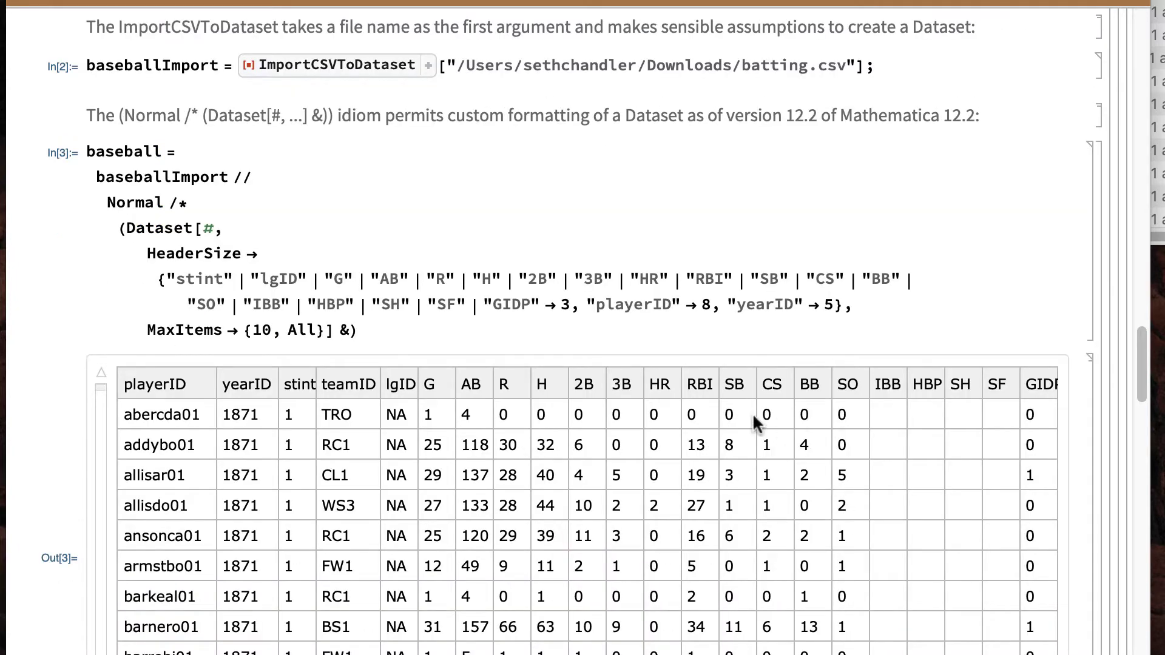
# - Evaluate the baseball2 definition to drop playerID, stint, teamID, lgID, SF and GIDP and keep only complete numeric rows
pyautogui.scroll(-3, 754, 418)
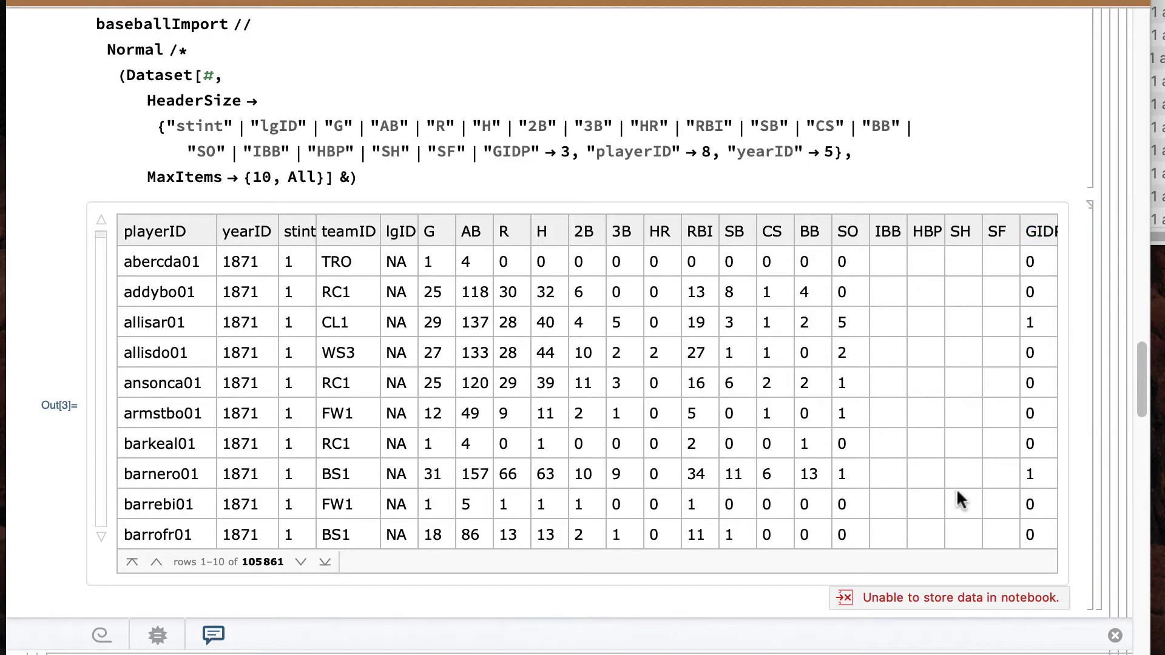
pyautogui.scroll(-10, 525, 426)
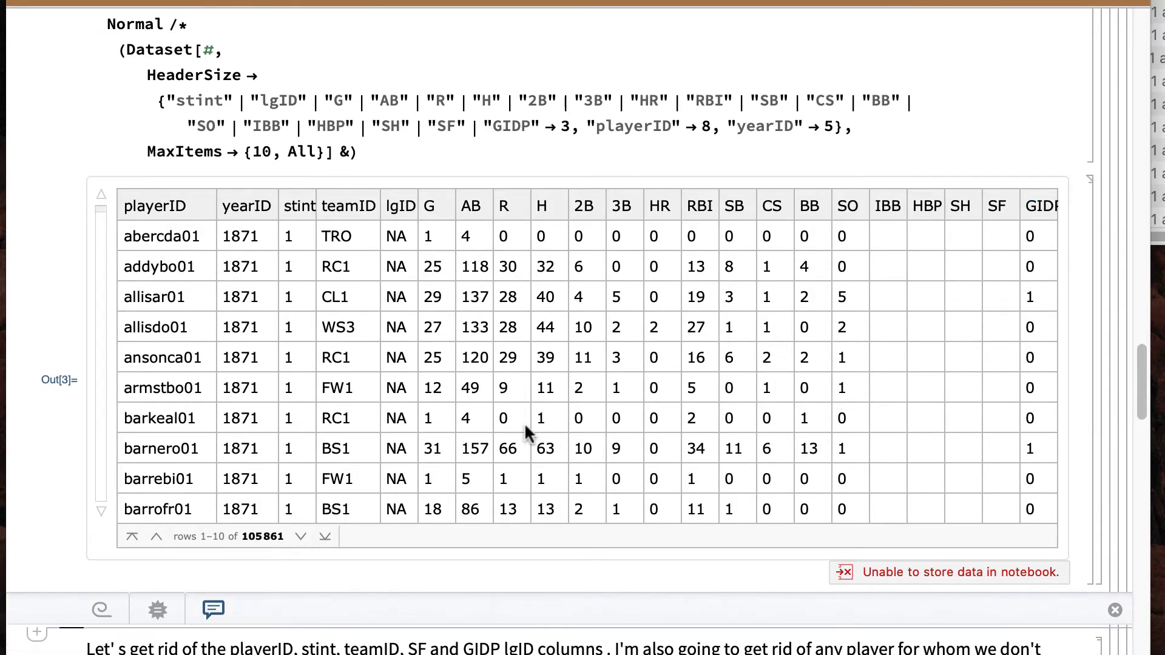
pyautogui.scroll(-2, 528, 434)
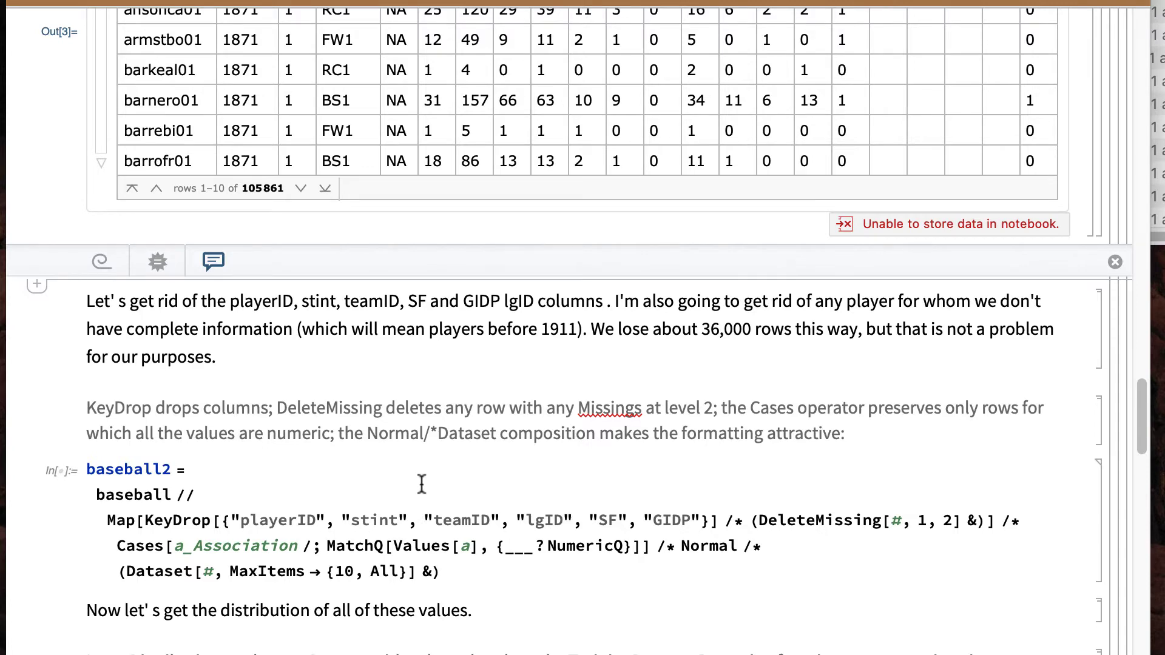
pyautogui.scroll(-5, 422, 484)
pyautogui.scroll(-1, 423, 484)
pyautogui.click(279, 378)
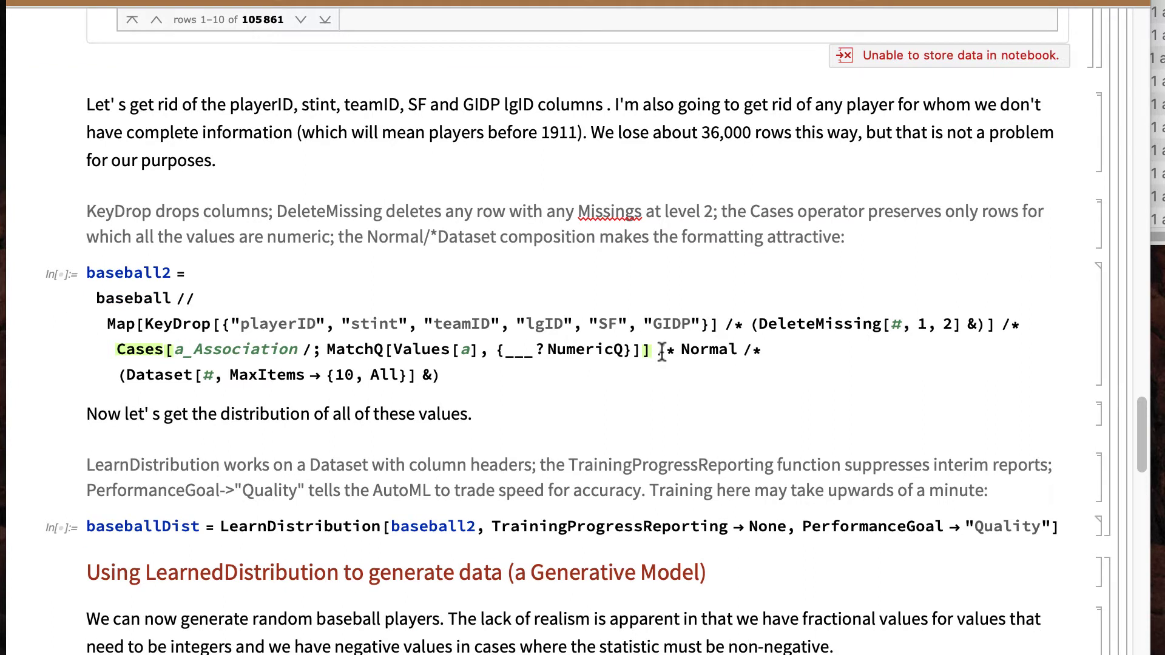
pyautogui.hotkey('shift', 'Return')
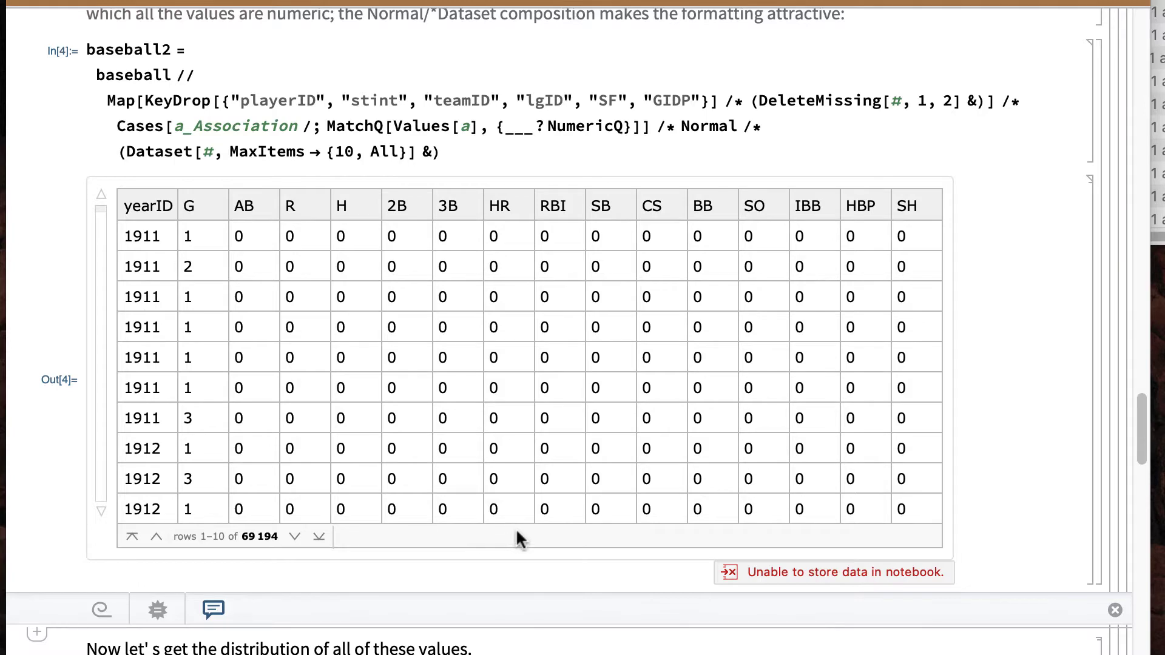
# - Train baseballDist by running LearnDistribution on baseball2 with TrainingProgressReporting None and PerformanceGoal "Quality"
pyautogui.scroll(-10, 516, 537)
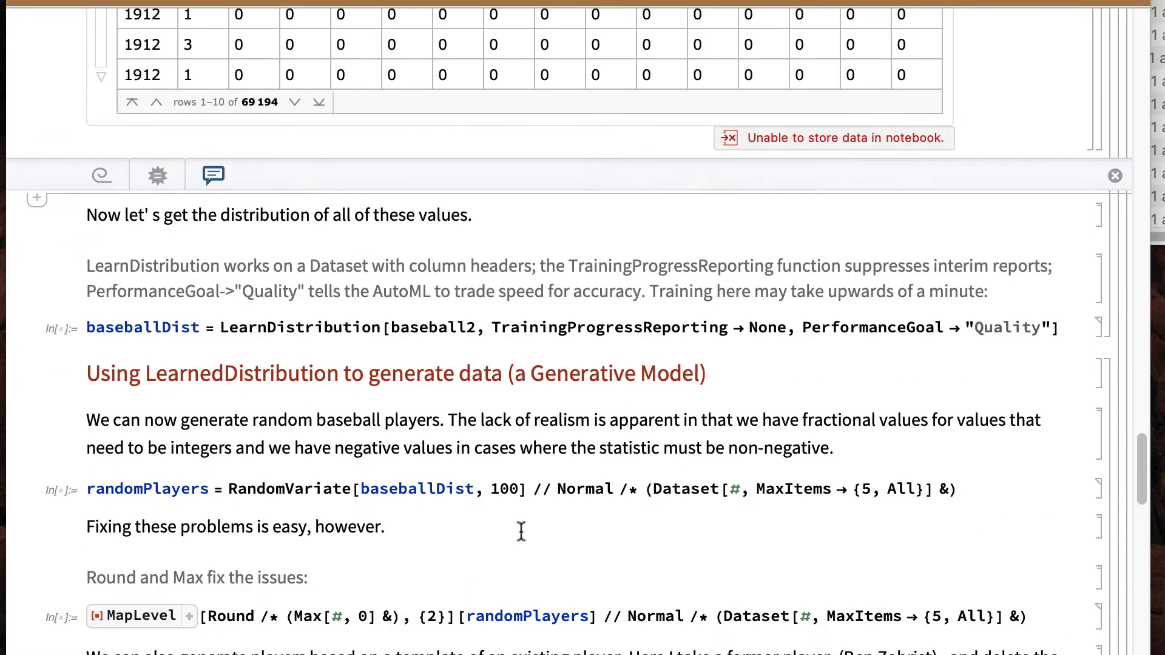
pyautogui.scroll(-2, 521, 532)
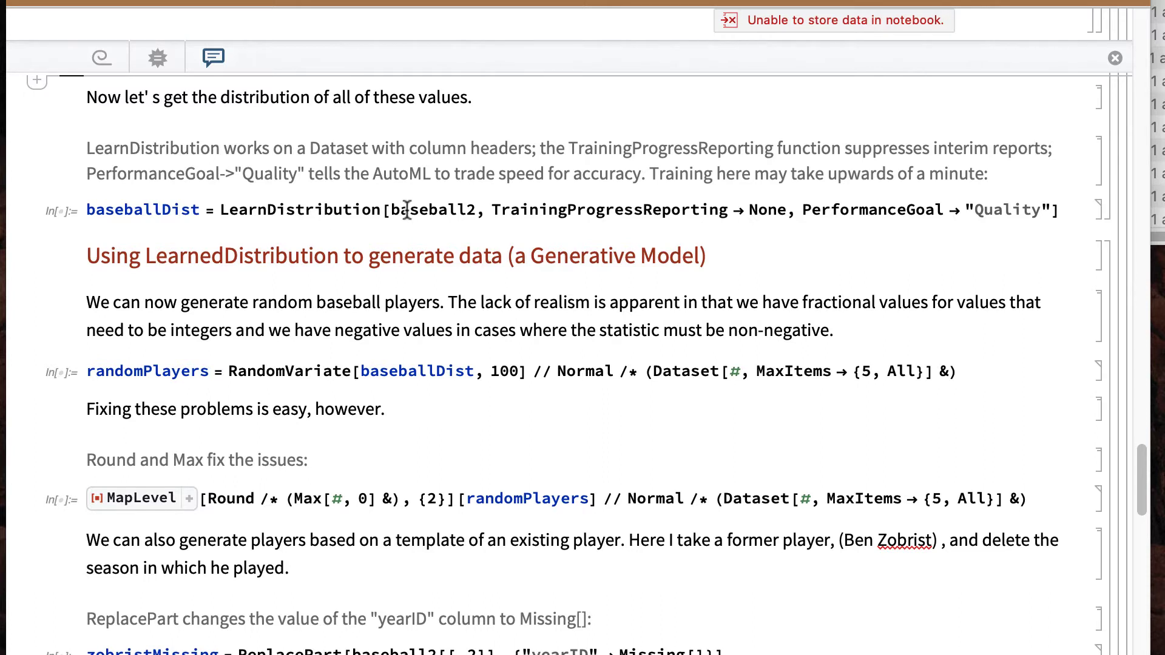
pyautogui.click(589, 206)
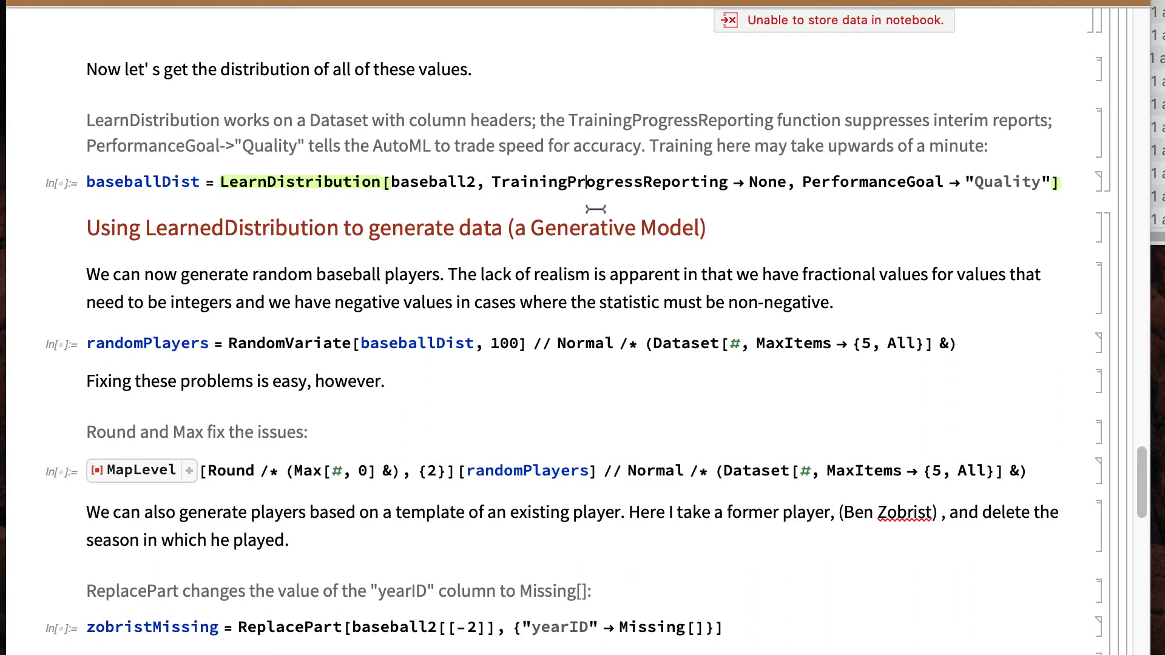
pyautogui.hotkey('shift', 'Return')
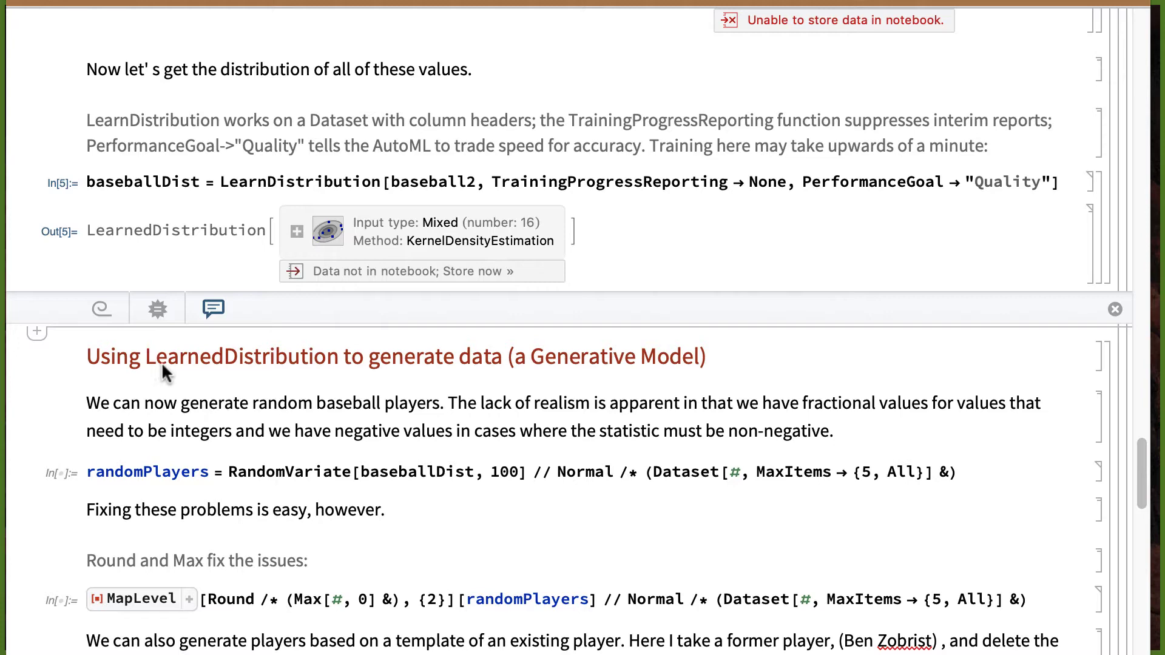
# - Generate 100 random players from baseballDist with RandomVariate, stored as randomPlayers and displayed with MaxItems {5, All}
pyautogui.scroll(-5, 540, 394)
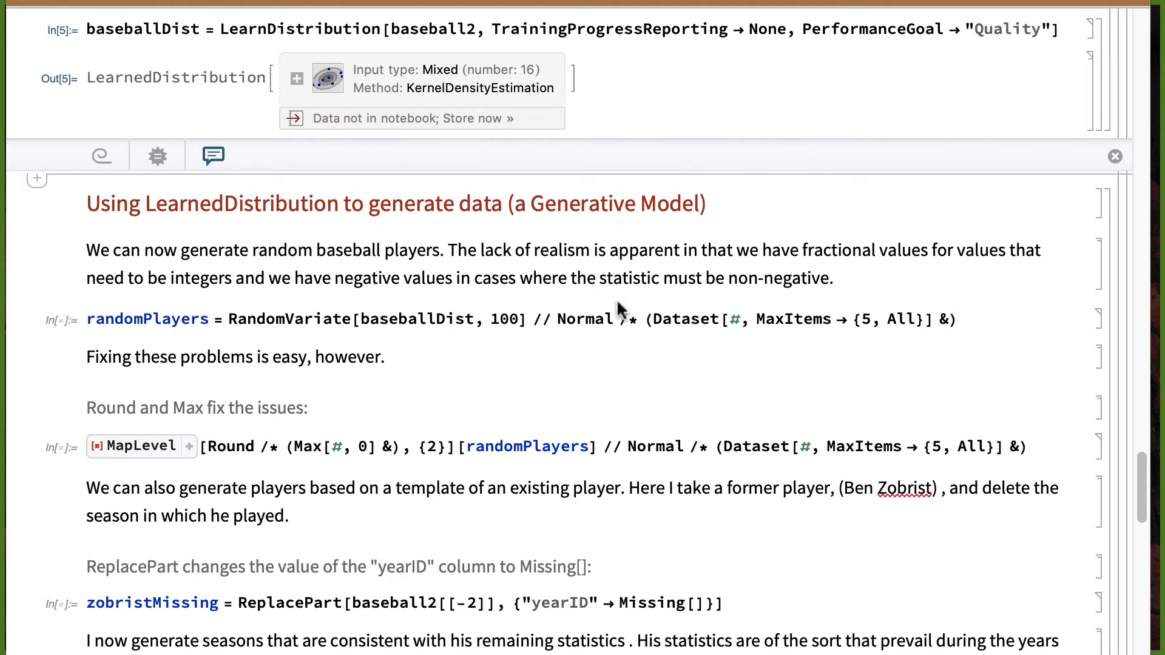
pyautogui.click(395, 319)
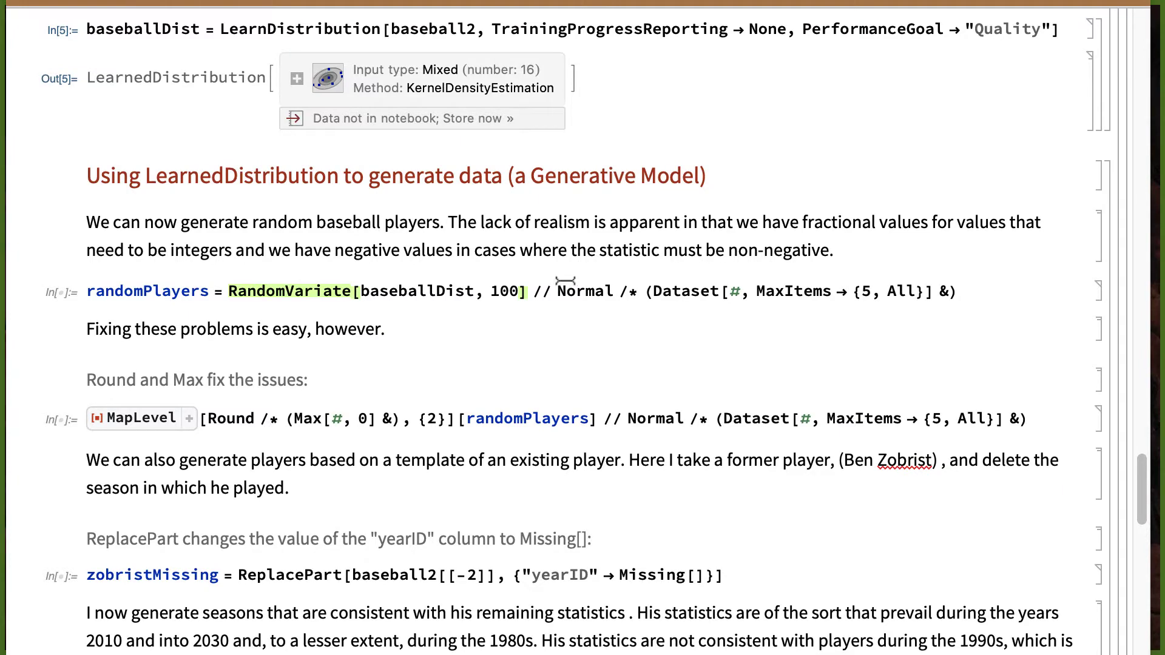
pyautogui.hotkey('shift', 'Return')
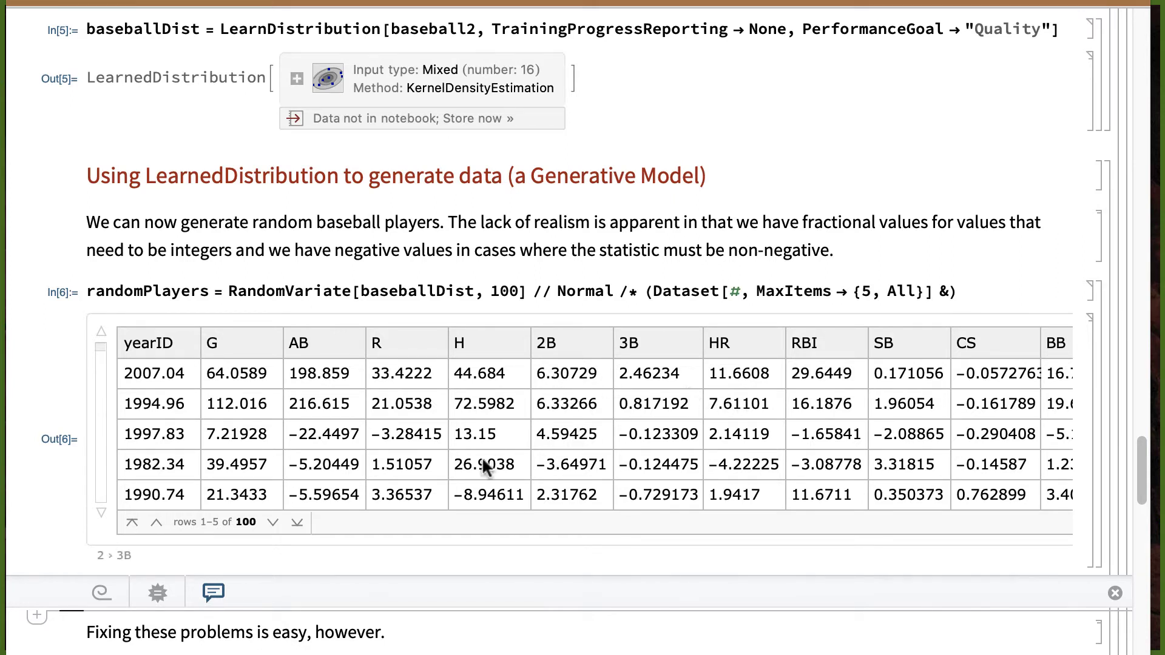
# - Evaluate the MapLevel expression that rounds the randomPlayers values and replaces negative ones with 0
pyautogui.scroll(-1, 485, 463)
pyautogui.scroll(-5, 484, 457)
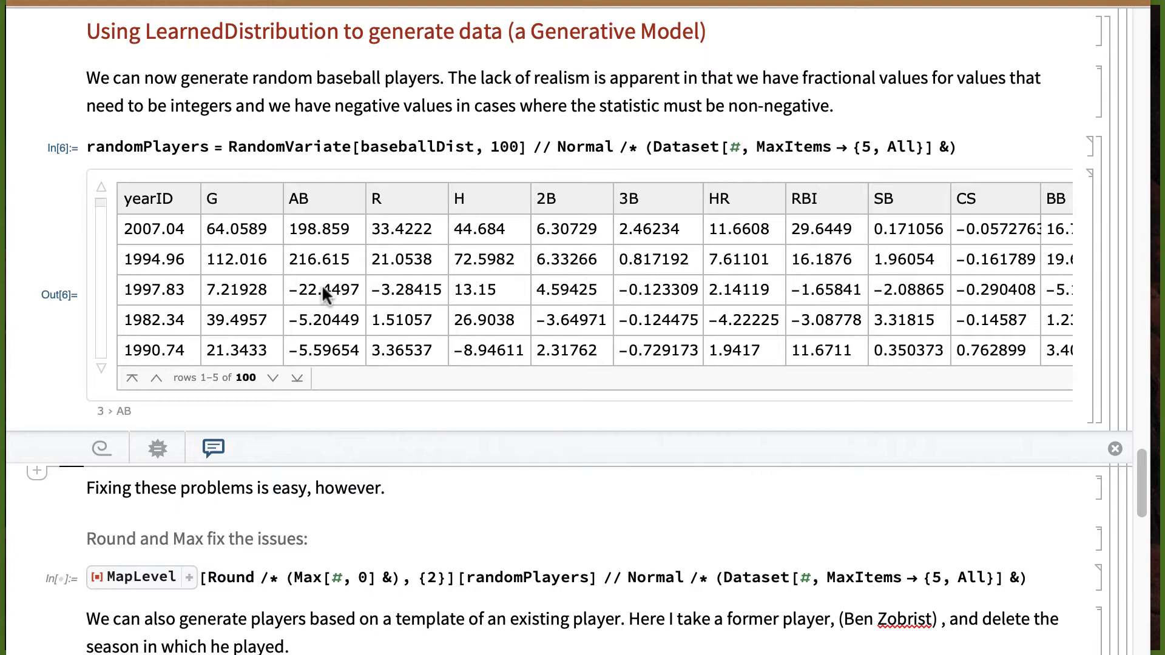
pyautogui.scroll(-5, 325, 291)
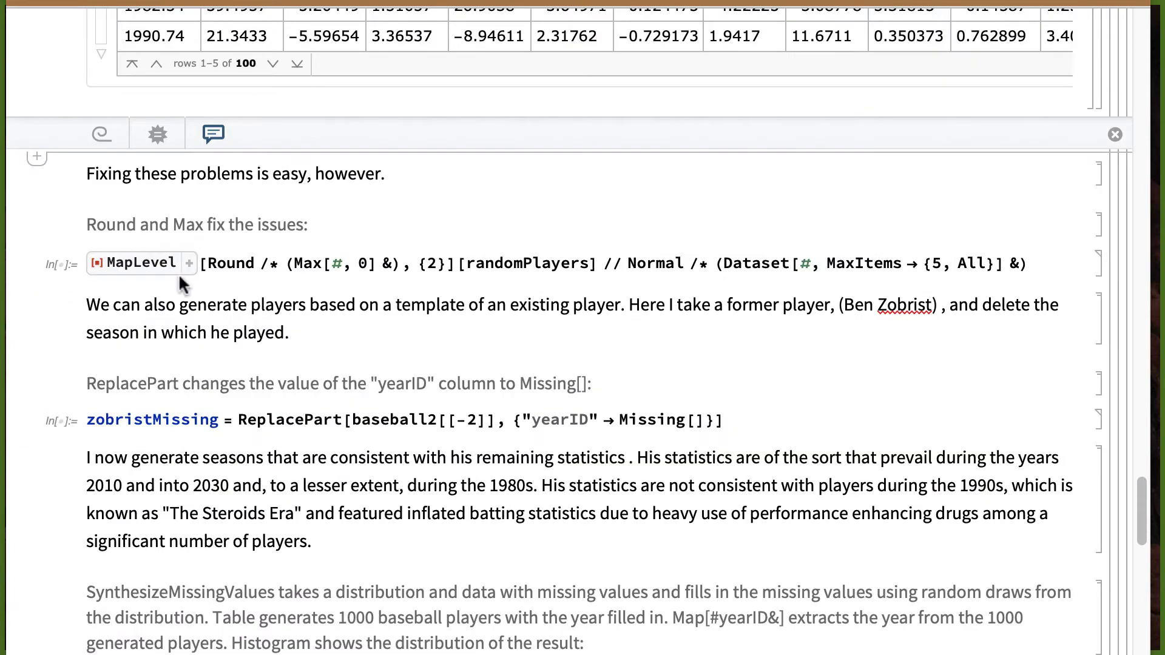
pyautogui.click(224, 257)
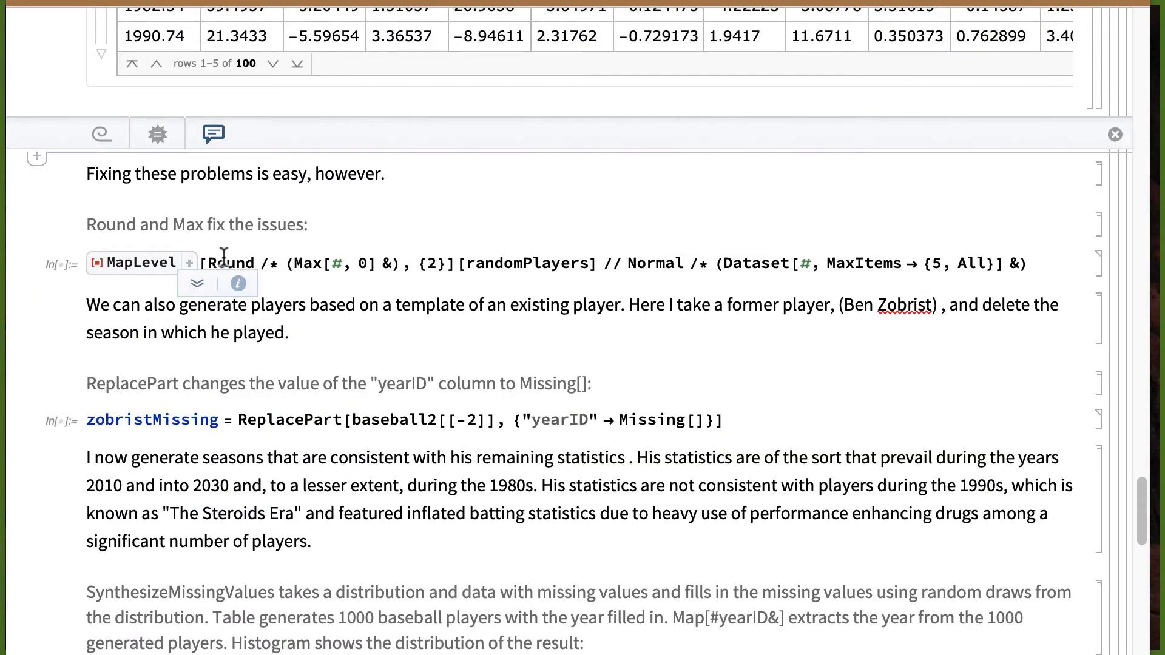
pyautogui.click(382, 267)
pyautogui.hotkey('shift', 'Return')
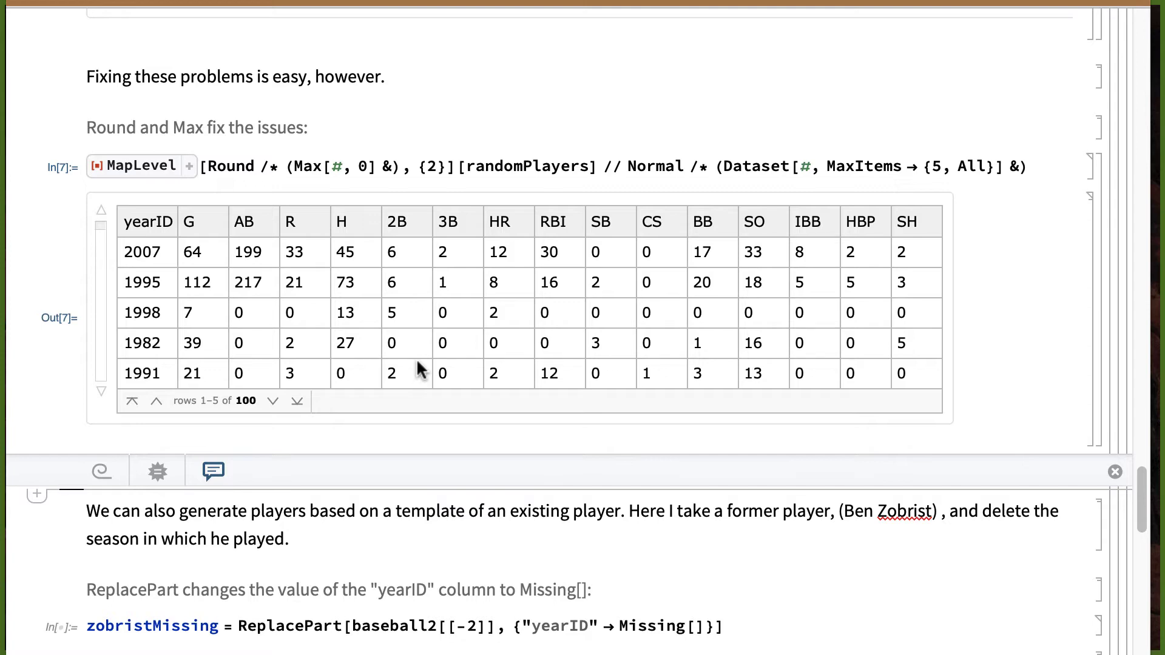
# - Evaluate the zobristMissing definition, replacing yearID with Missing[] in the second-to-last row of baseball2
pyautogui.scroll(-5, 420, 369)
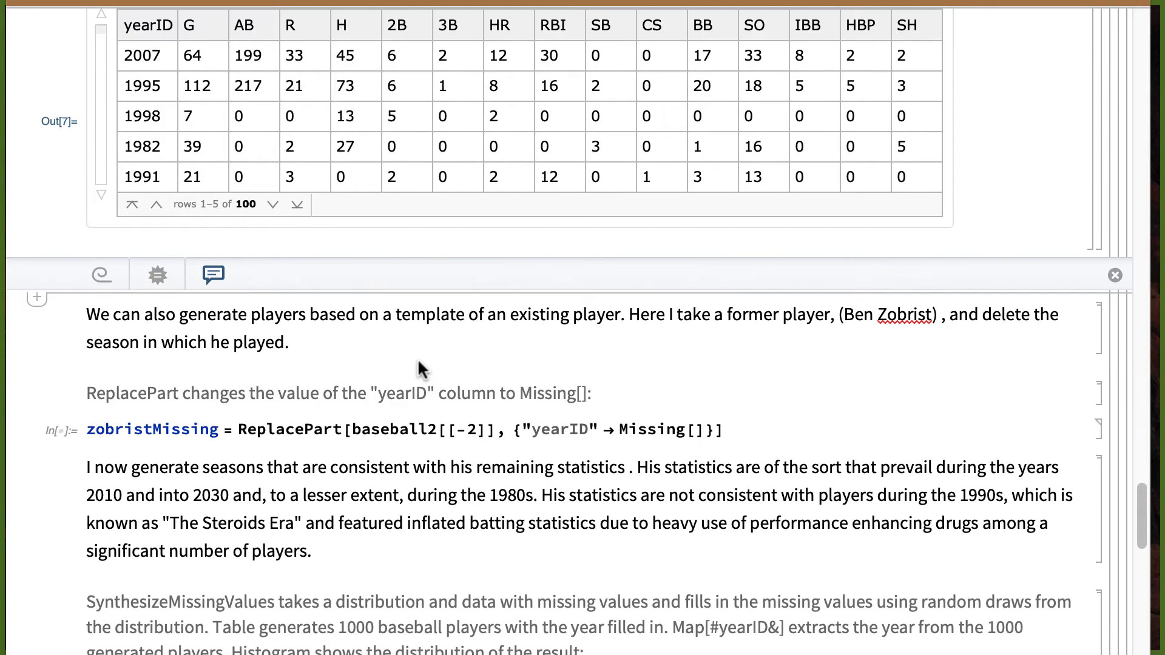
pyautogui.scroll(-1, 420, 369)
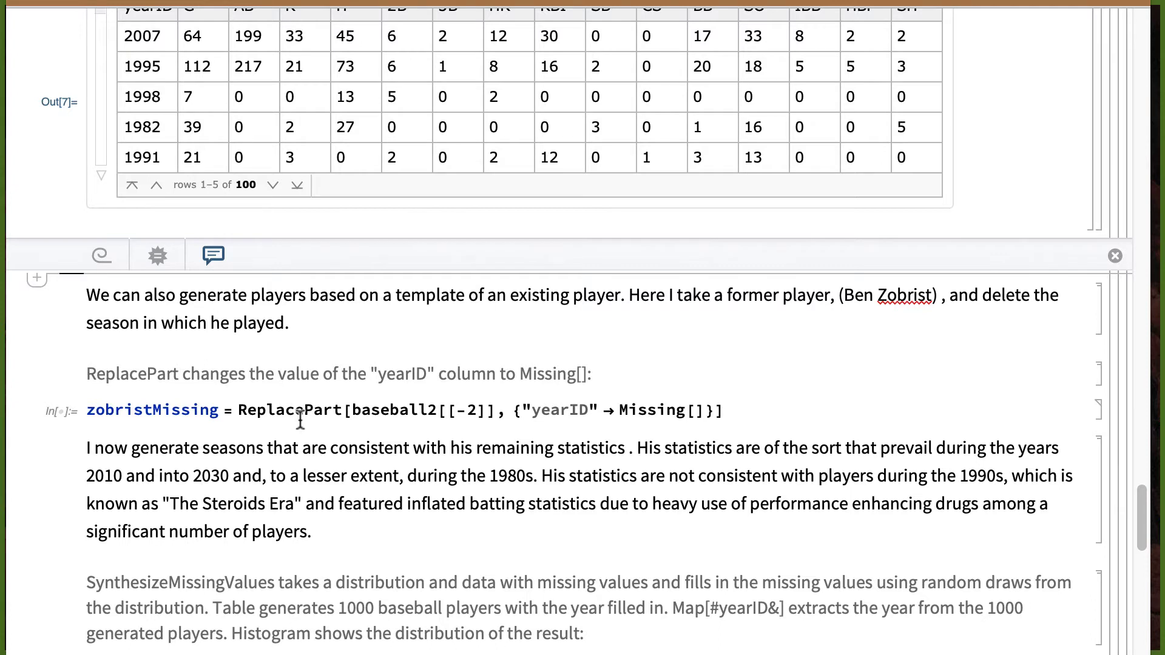
pyautogui.click(331, 406)
pyautogui.click(463, 418)
pyautogui.hotkey('shift', 'Return')
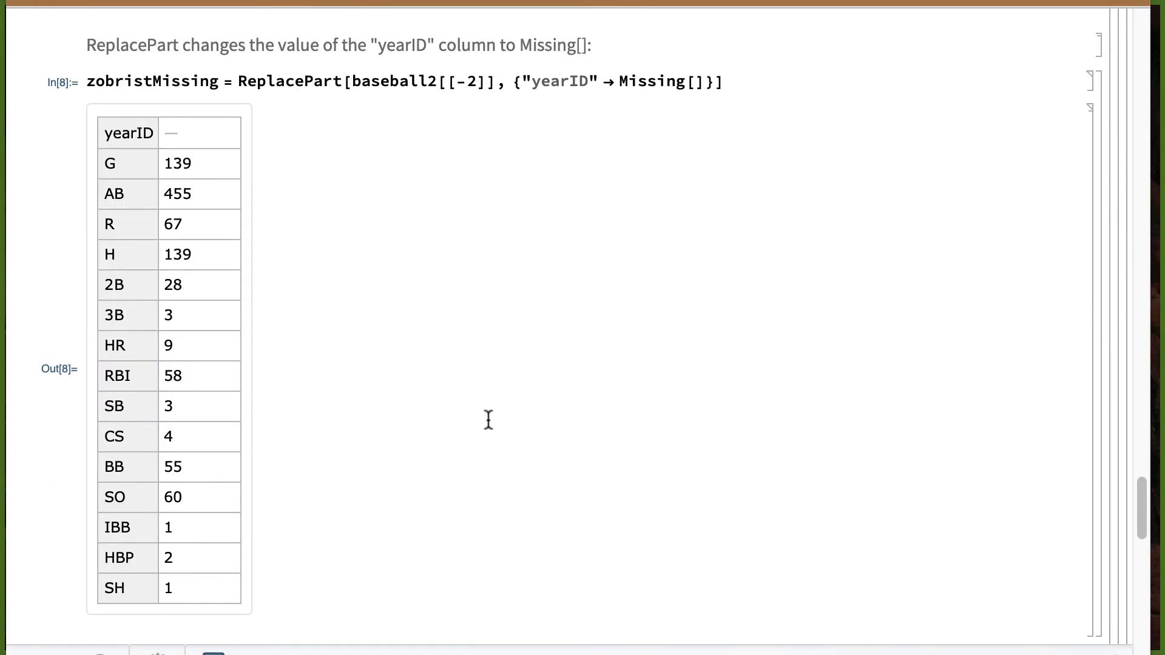
# - Review the zobristMissing record and the explanation of filling its missing year with SynthesizeMissingValues
pyautogui.scroll(3, 489, 420)
pyautogui.scroll(-5, 491, 421)
pyautogui.scroll(-2, 491, 422)
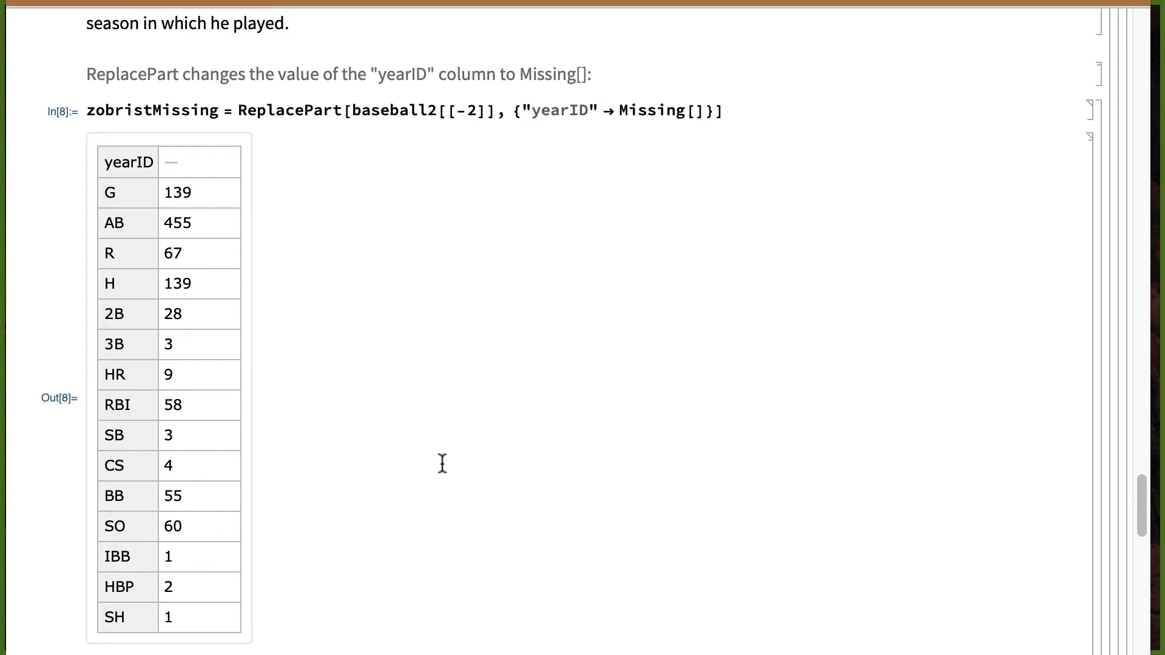
pyautogui.scroll(-6, 443, 464)
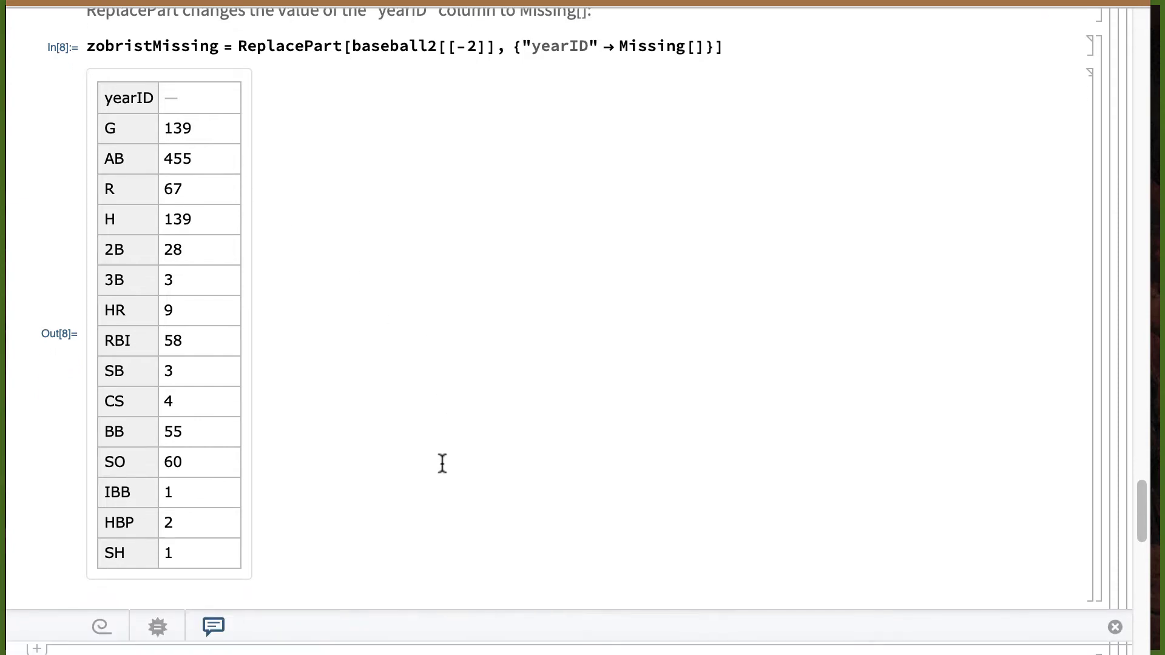
pyautogui.scroll(-7, 442, 464)
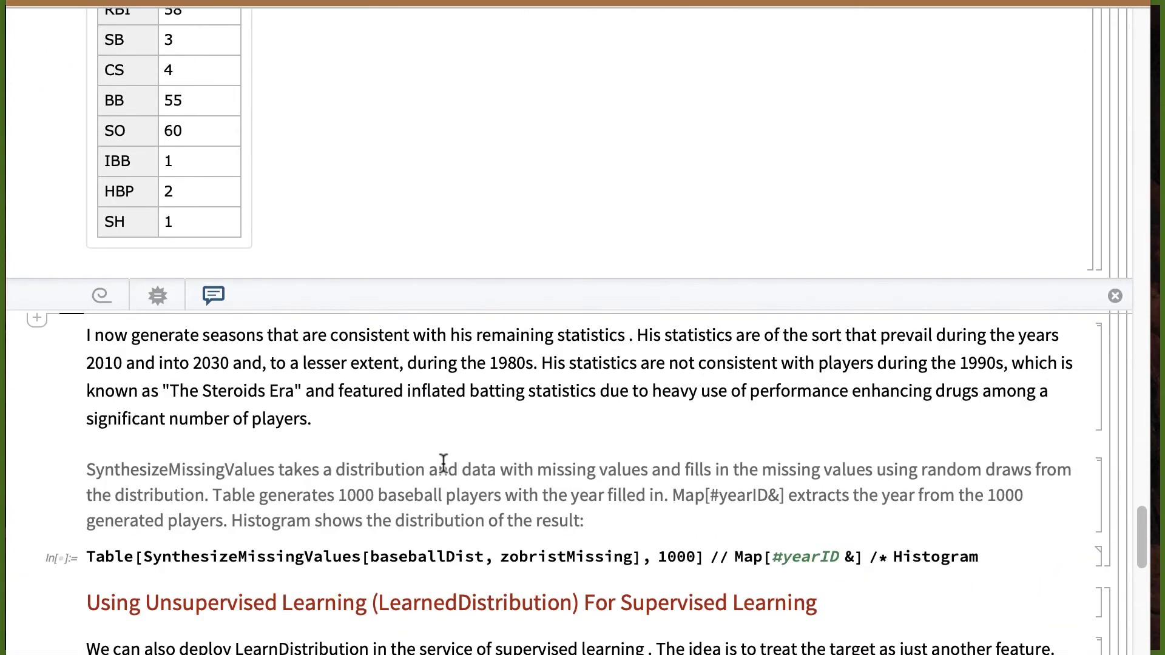
pyautogui.scroll(-2, 443, 463)
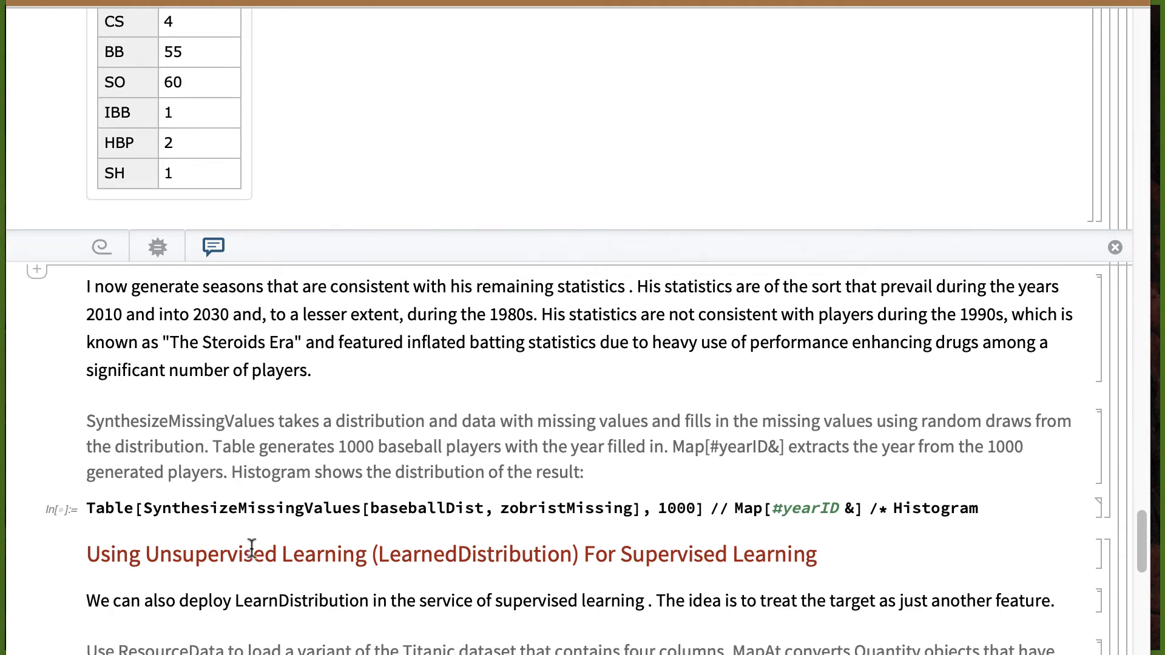
pyautogui.click(244, 515)
pyautogui.moveTo(174, 503)
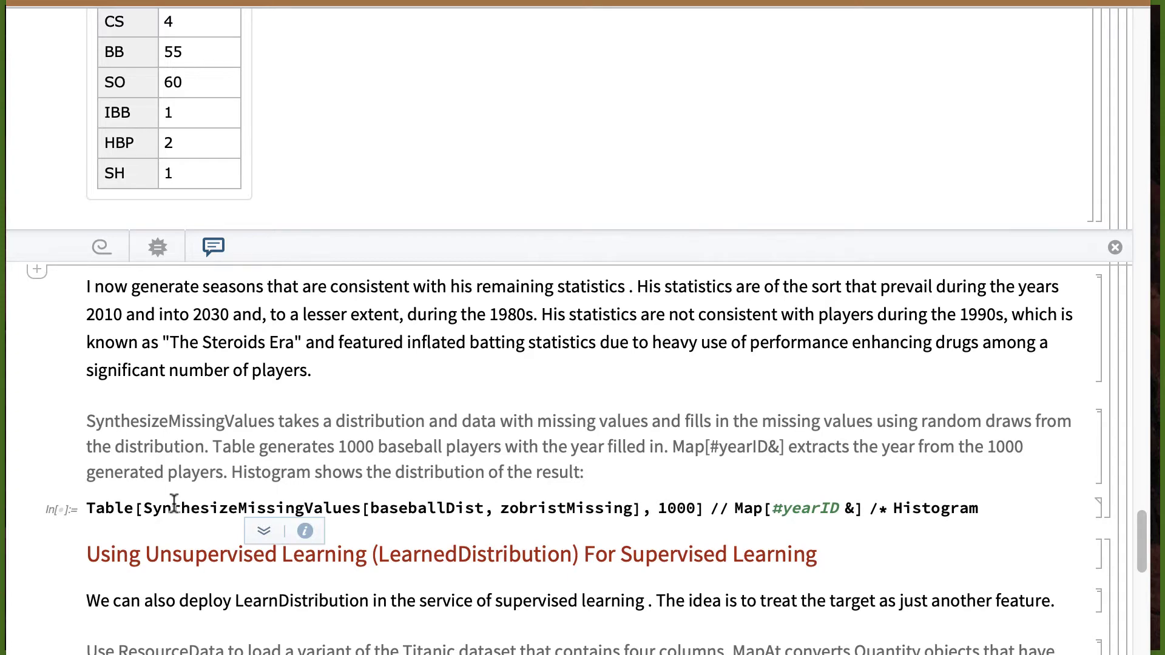
pyautogui.scroll(5, 411, 130)
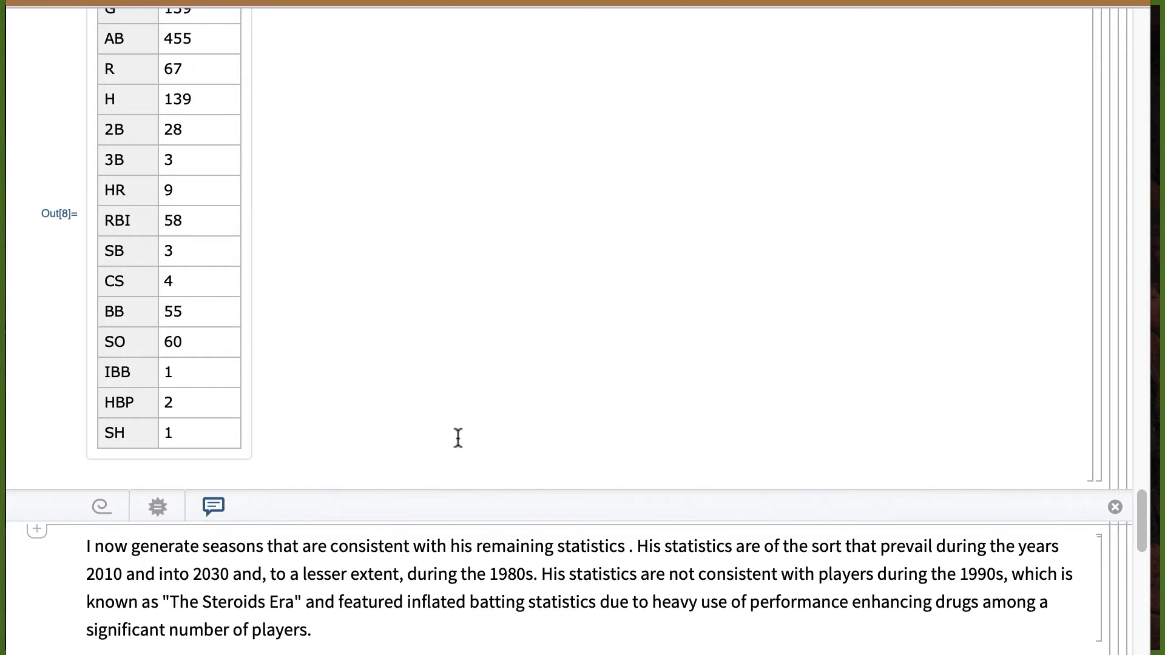
pyautogui.scroll(-10, 458, 438)
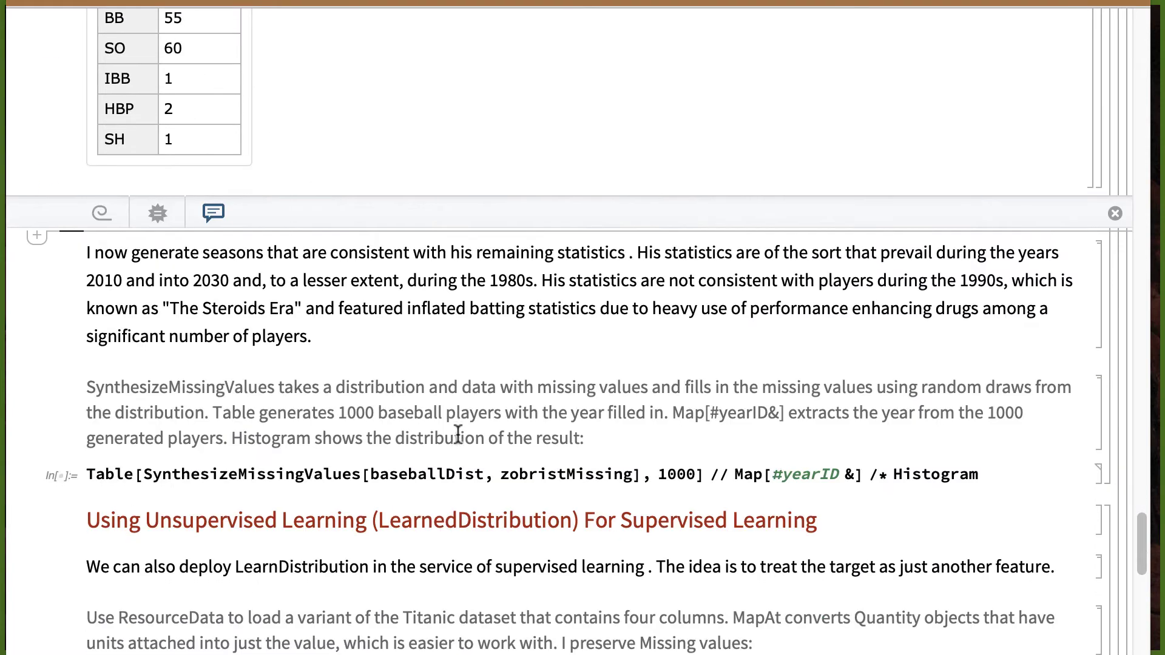
pyautogui.scroll(-2, 458, 434)
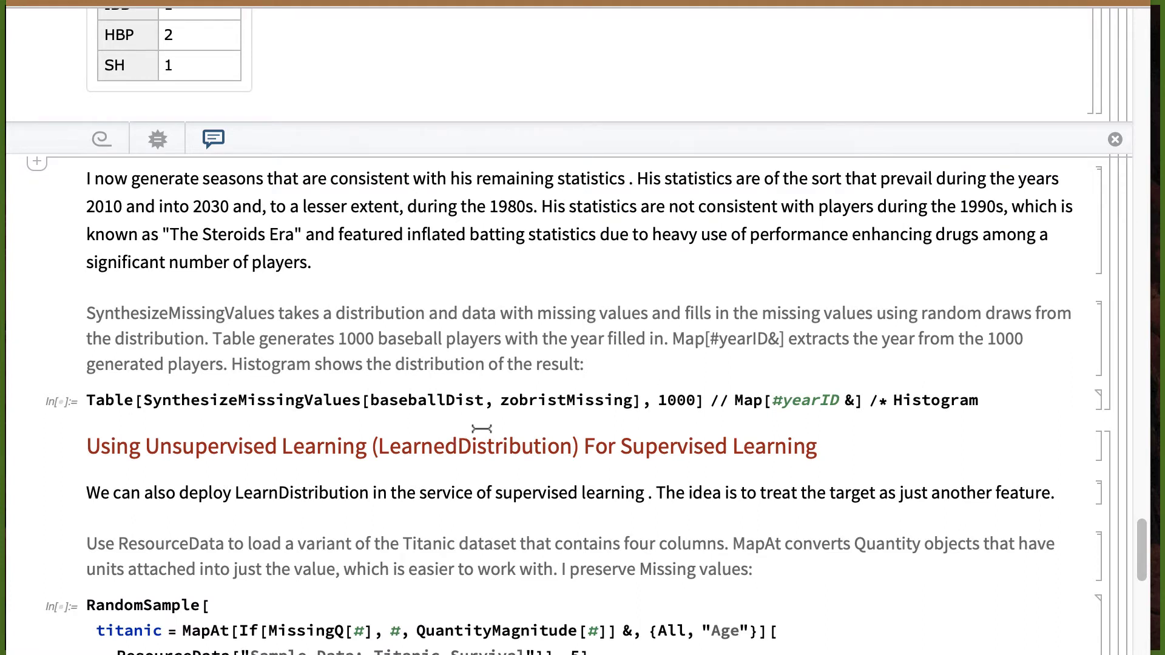
pyautogui.scroll(-1, 483, 429)
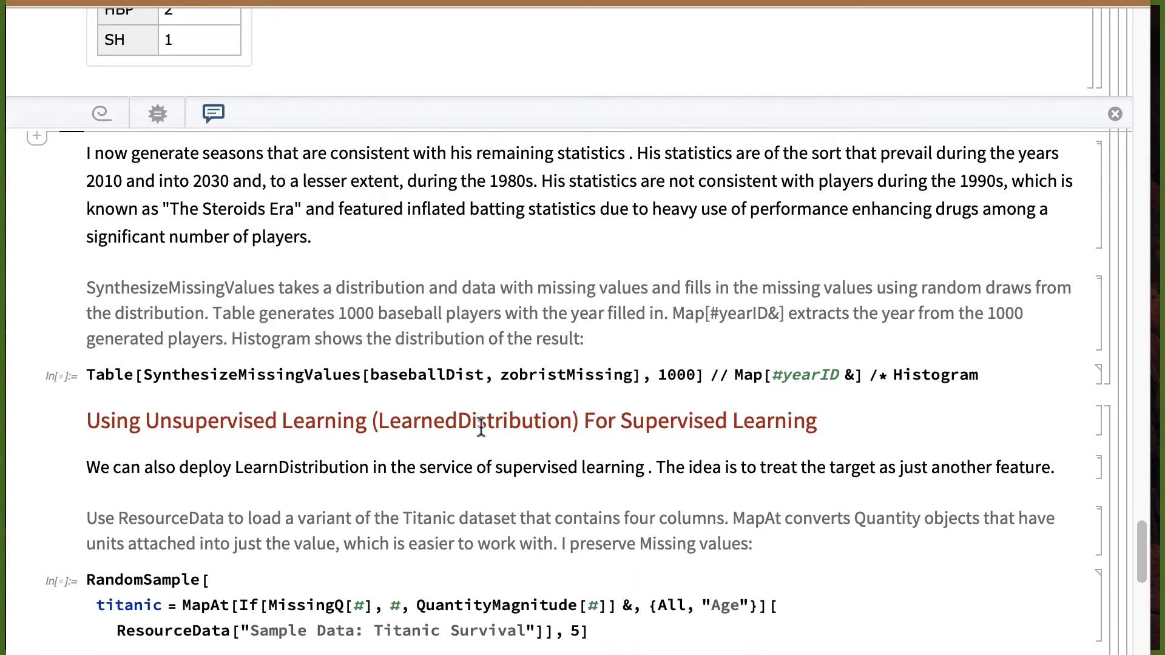
# - Evaluate the SynthesizeMissingValues table that fills in zobristMissing 1000 times from baseballDist and plots a histogram of yearID
pyautogui.doubleClick(320, 375)
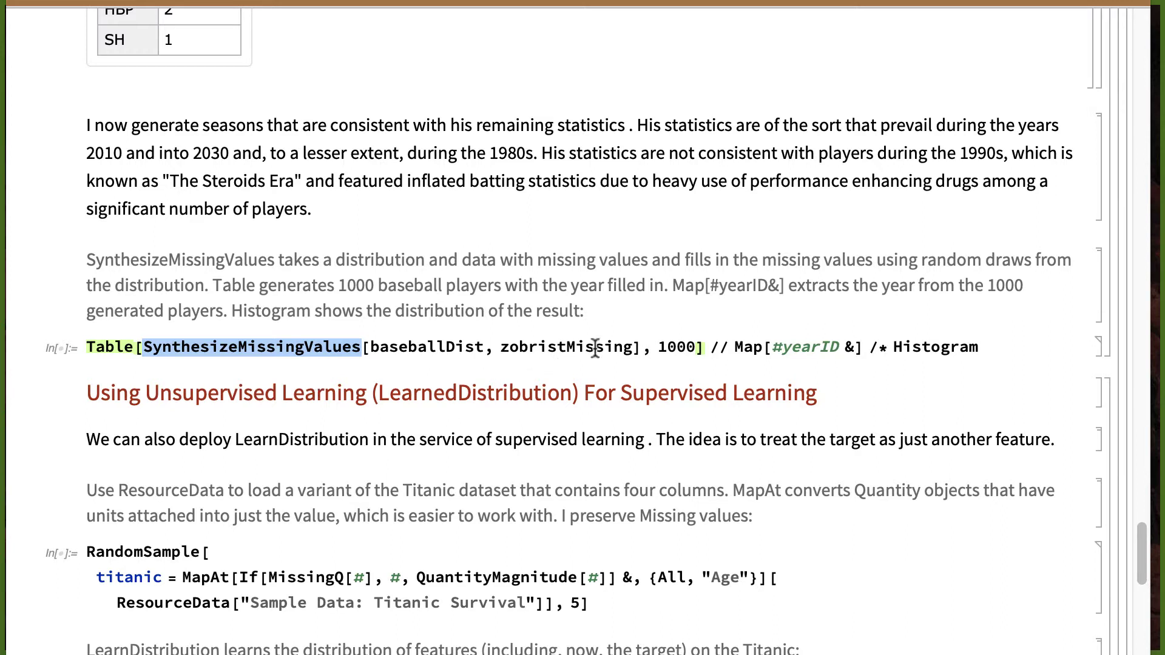
pyautogui.click(944, 340)
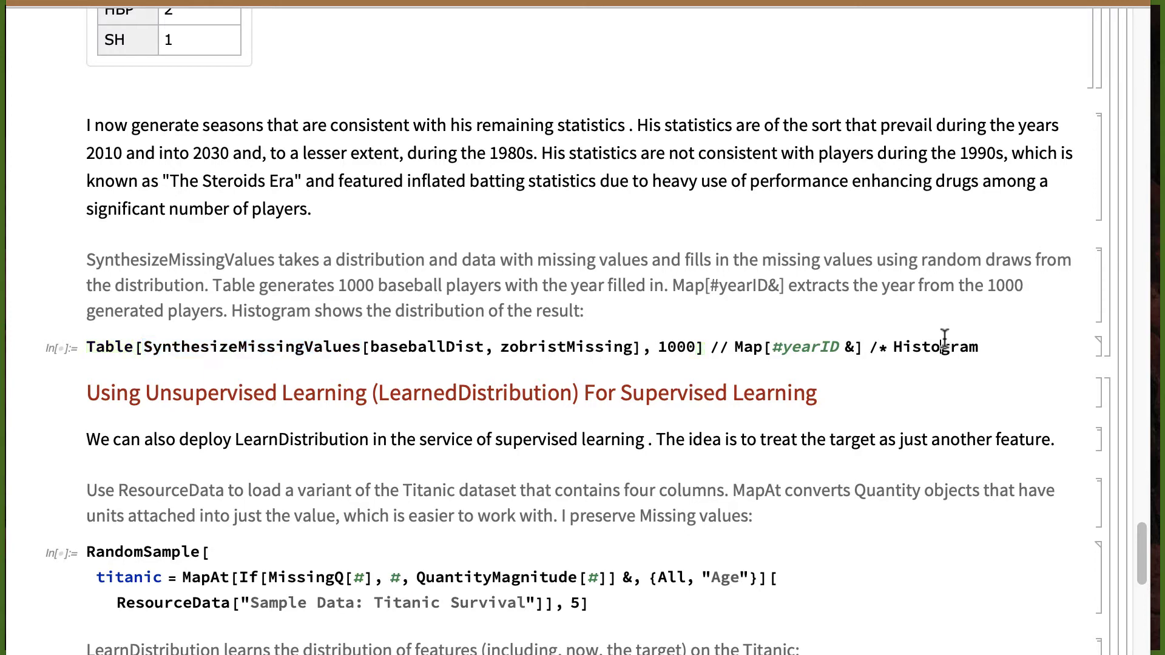
pyautogui.hotkey('shift', 'Return')
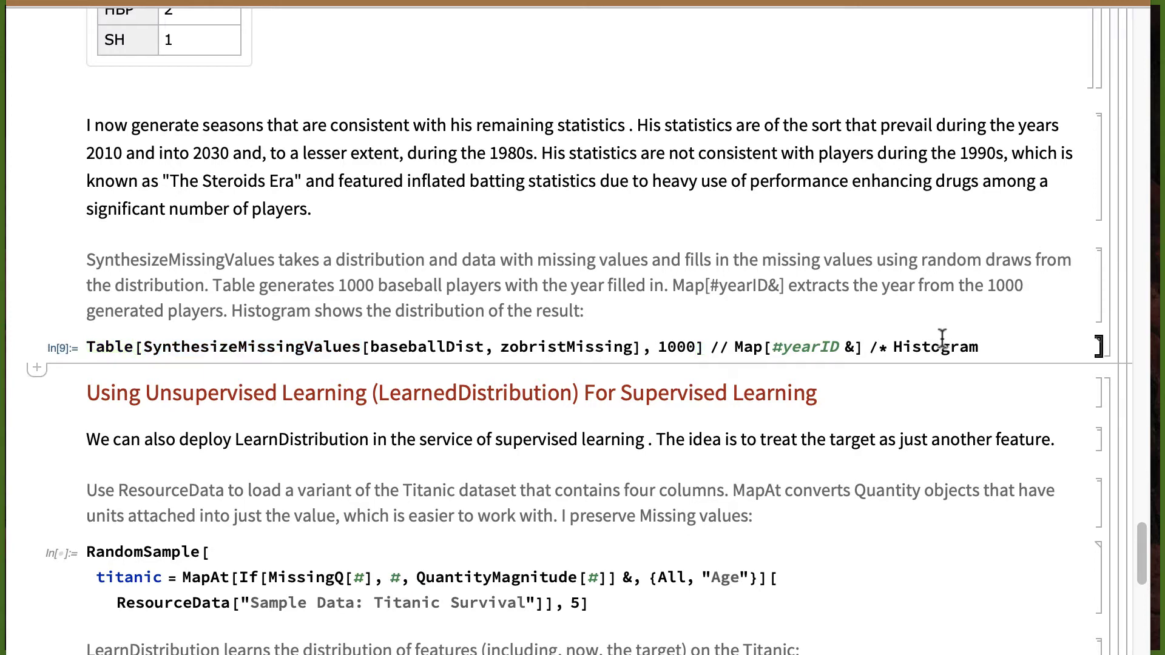
# - Load the "Sample Data: Titanic Survival" resource as titanic with unitless ages, and display a random sample of 5 rows
pyautogui.scroll(-3, 941, 338)
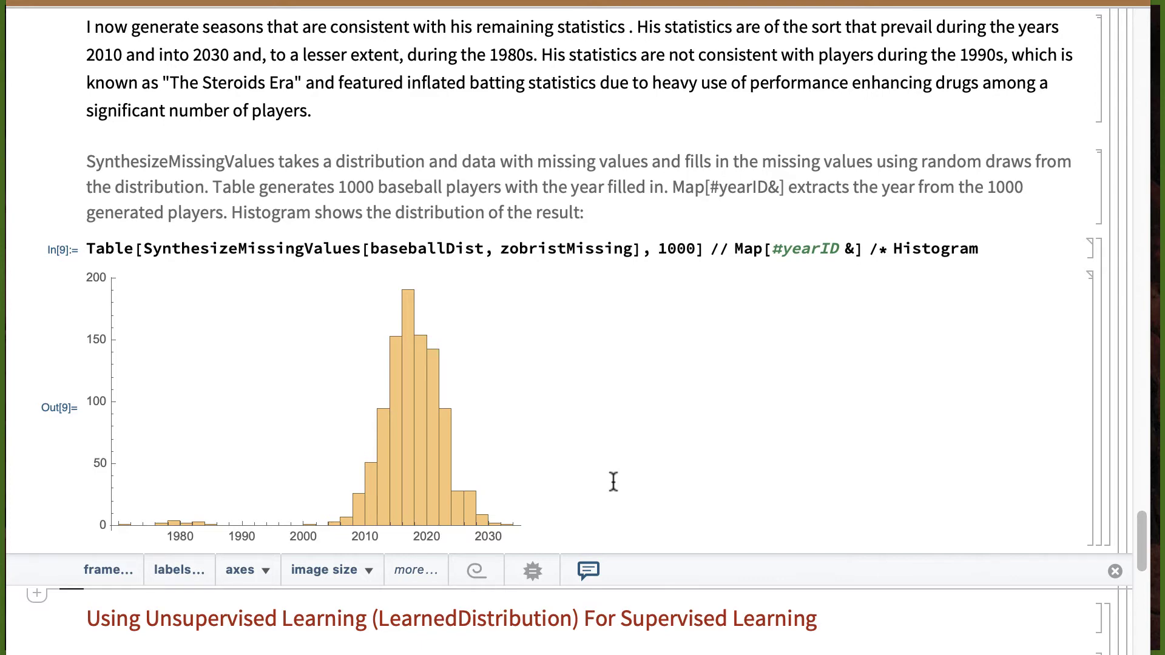
pyautogui.scroll(-3, 613, 481)
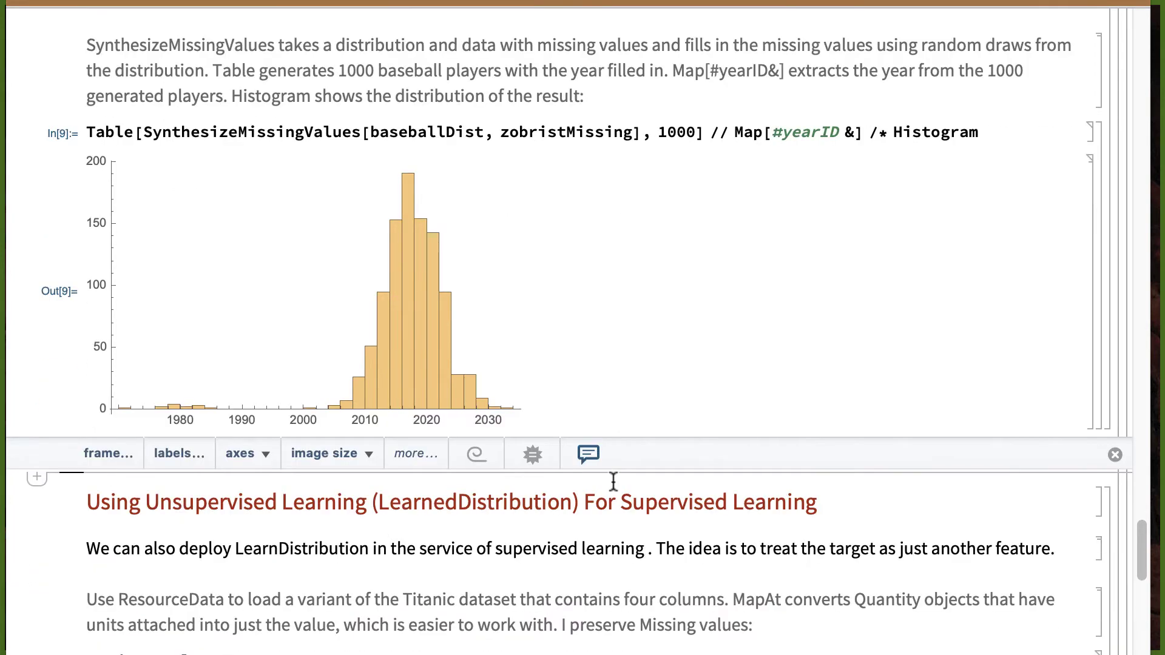
pyautogui.scroll(-6, 613, 481)
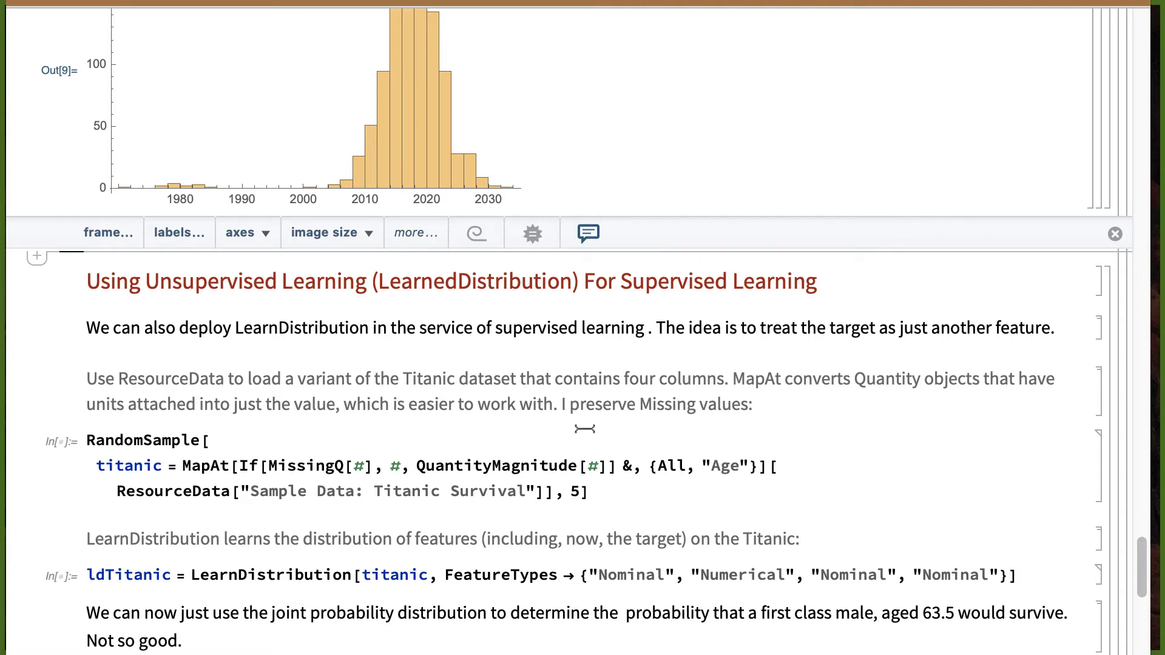
pyautogui.scroll(-3, 585, 430)
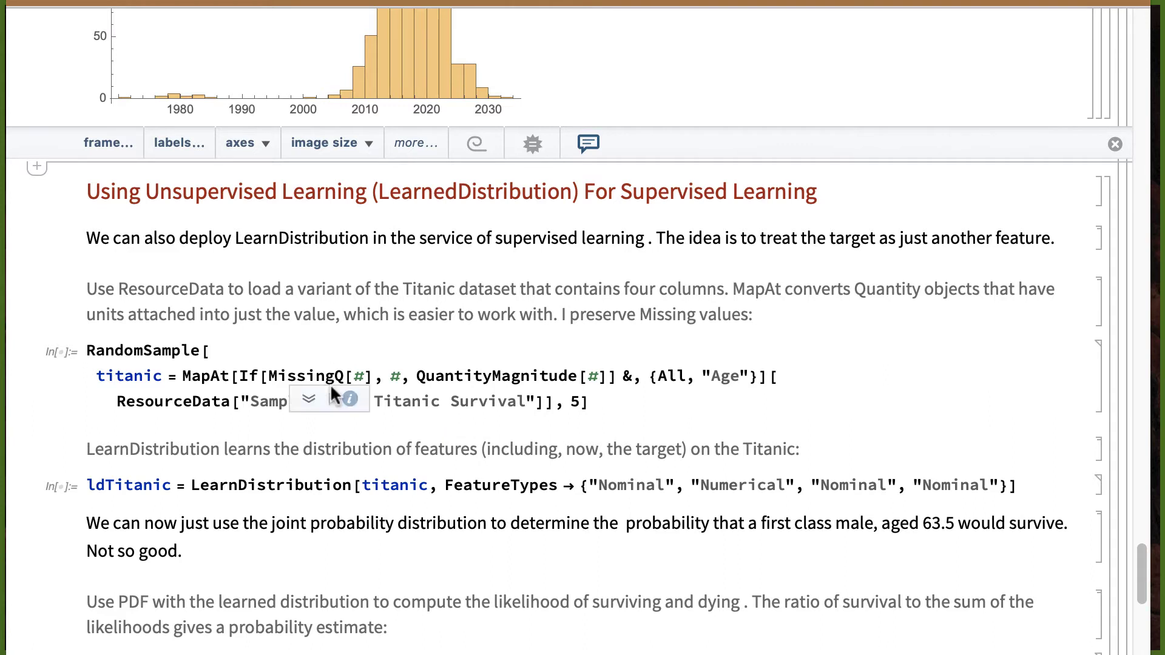
pyautogui.click(407, 377)
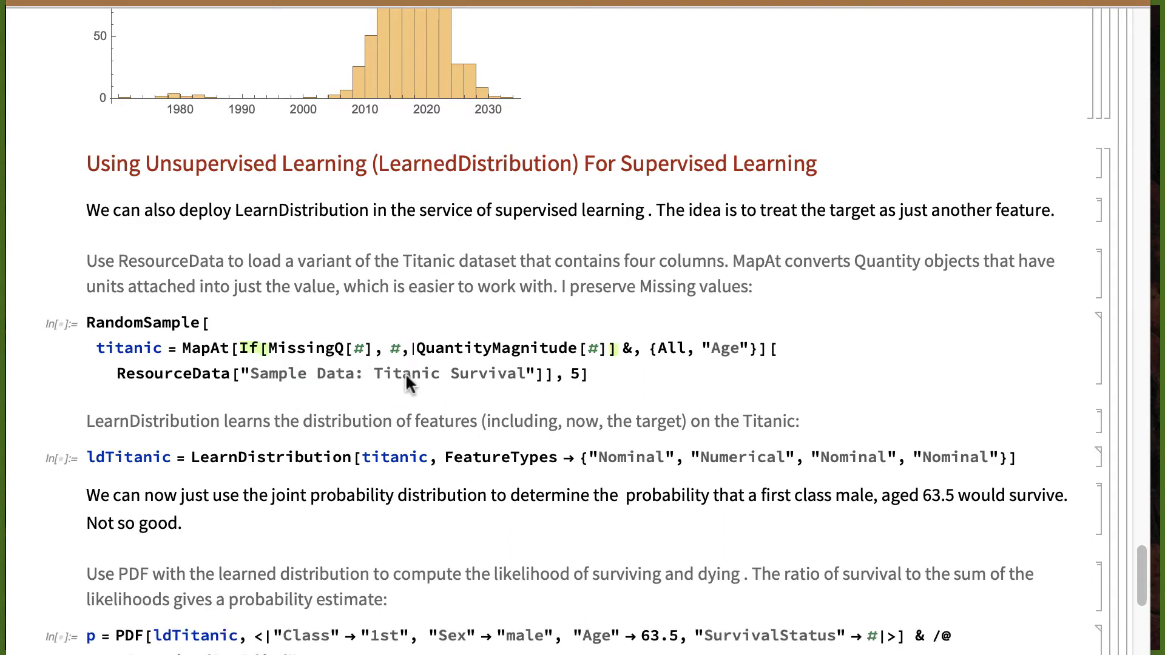
pyautogui.hotkey('shift', 'Return')
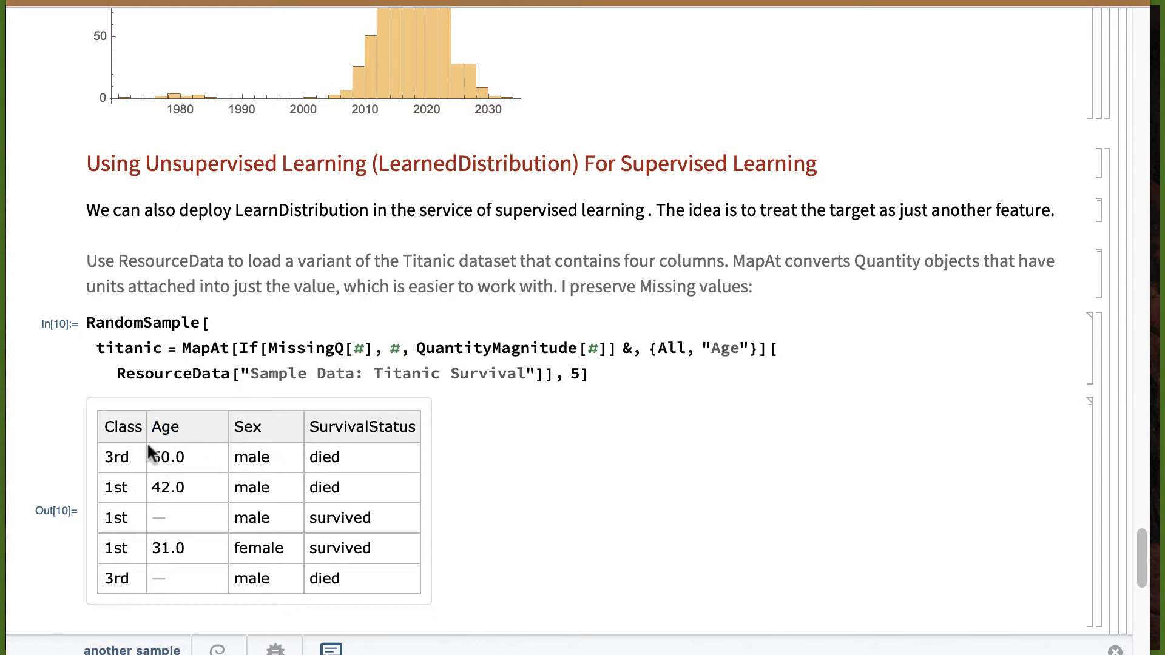
# - Train ldTitanic by evaluating LearnDistribution on titanic with FeatureTypes {"Nominal", "Numerical", "Nominal", "Nominal"}
pyautogui.scroll(-2, 665, 445)
pyautogui.scroll(-2, 666, 447)
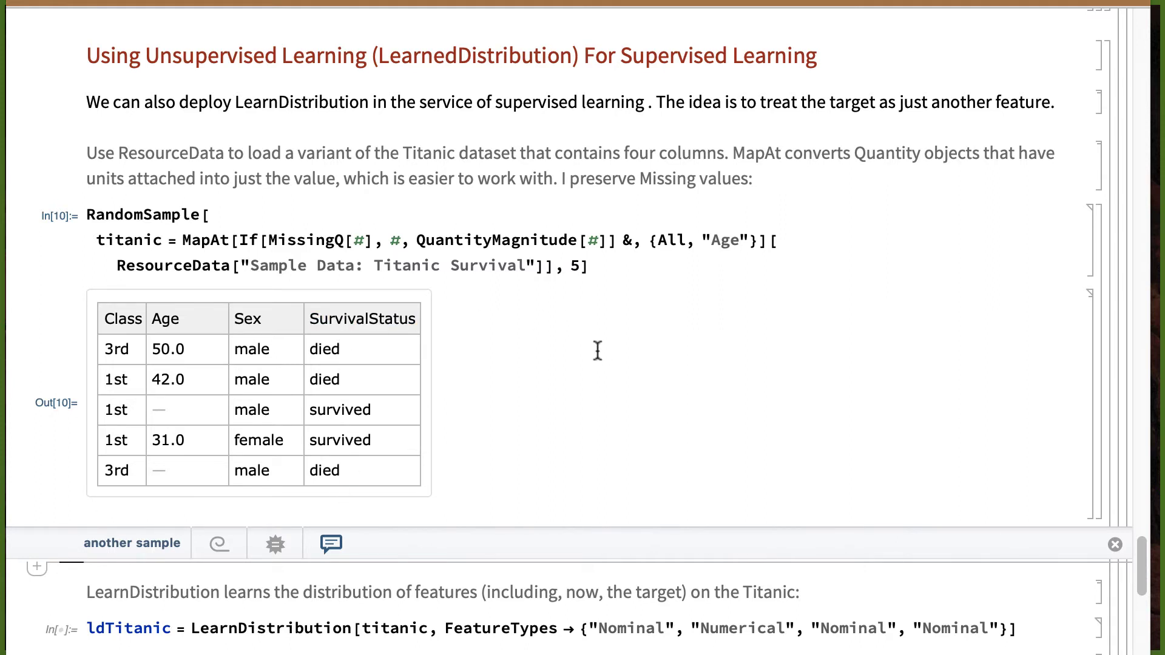
pyautogui.scroll(-1, 597, 351)
pyautogui.scroll(-5, 598, 351)
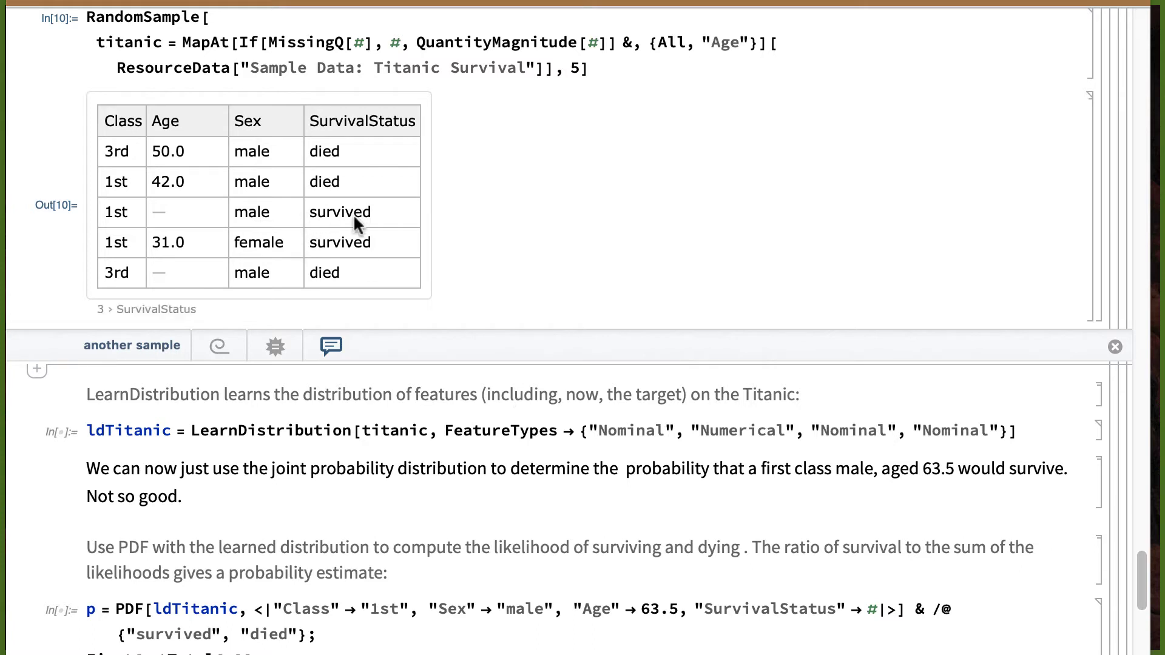
pyautogui.click(392, 431)
pyautogui.hotkey('shift', 'Return')
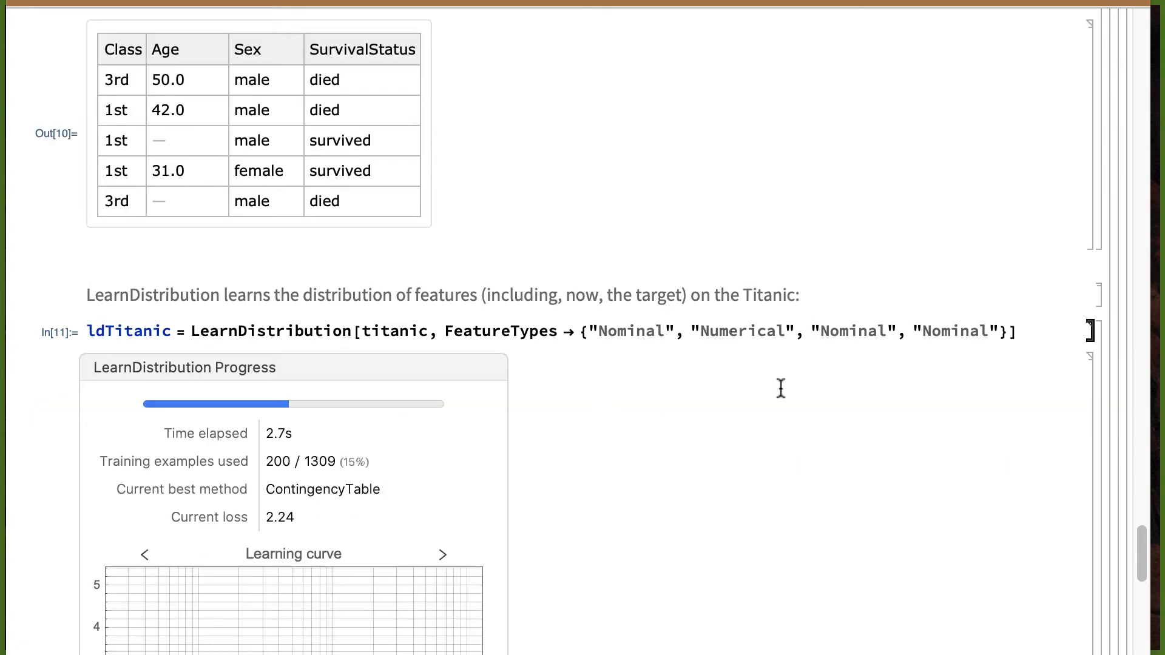
# - Evaluate the PDF expression on ldTitanic that estimates the survival probability of a first-class male aged 63.5
pyautogui.scroll(-5, 781, 389)
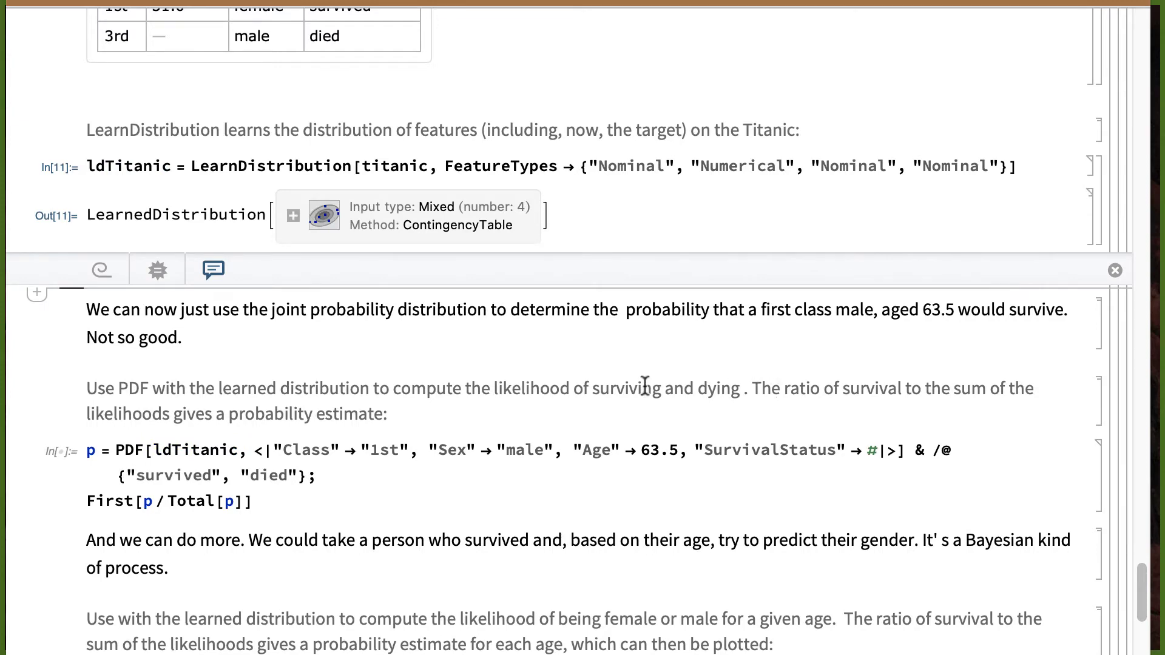
pyautogui.scroll(-2, 645, 384)
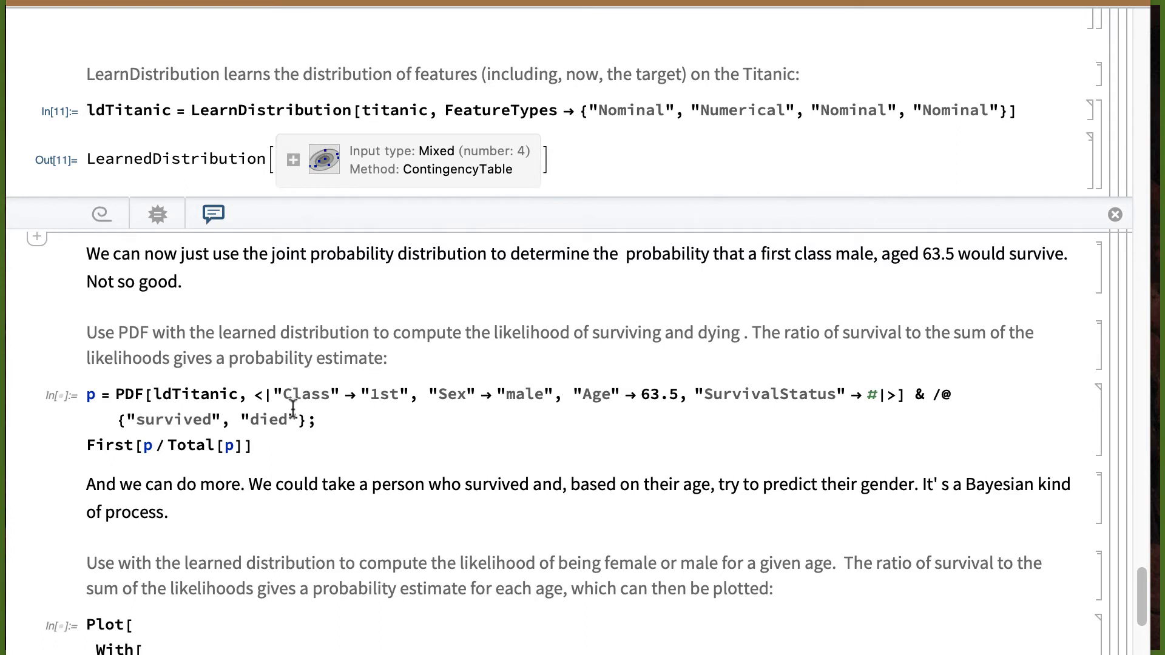
pyautogui.doubleClick(129, 394)
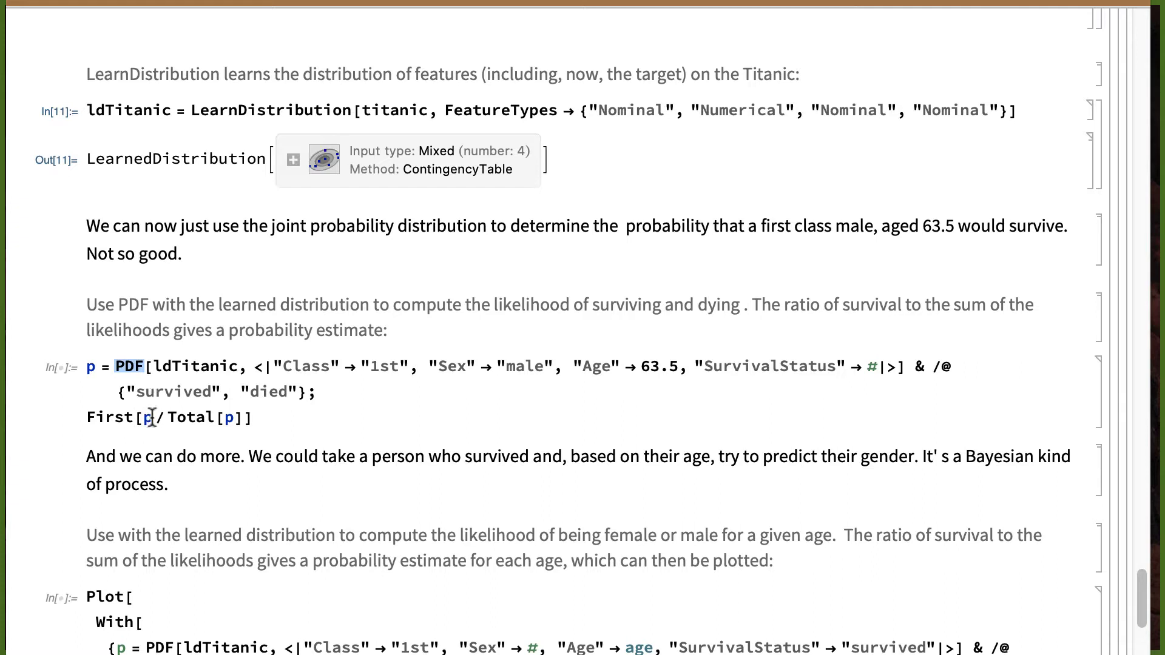
pyautogui.moveTo(207, 419)
pyautogui.click(211, 370)
pyautogui.hotkey('shift', 'Return')
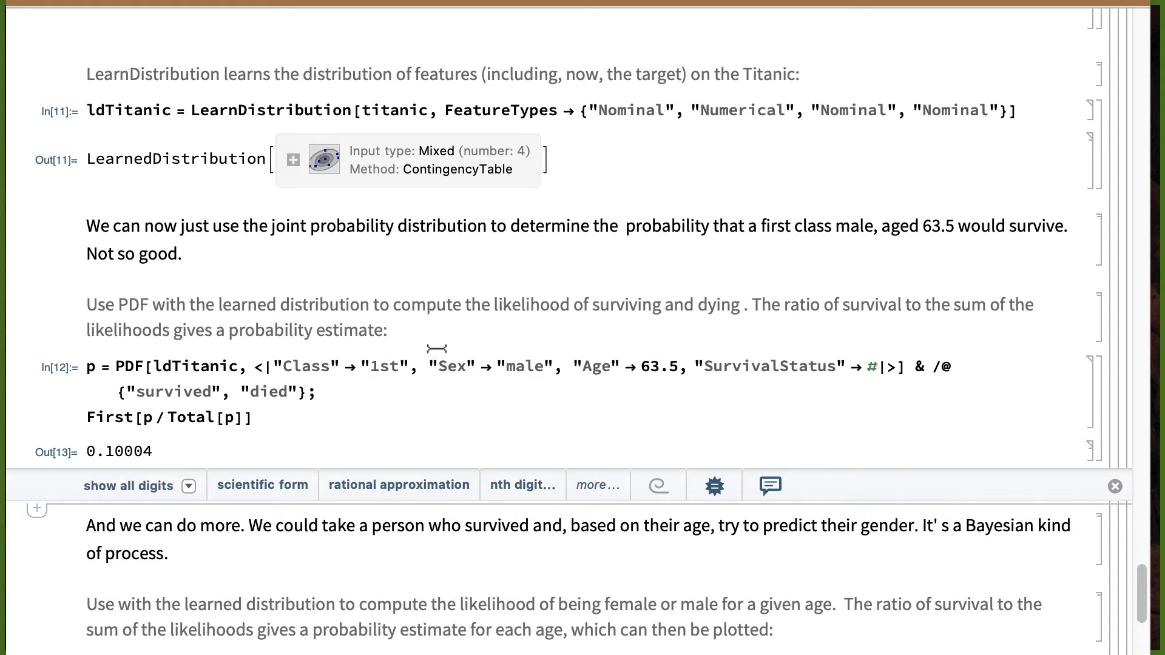
# - Plot the probability that a first-class Titanic survivor is female for ages 20 to 80, with PlotRange {0, 1}
pyautogui.scroll(-4, 438, 347)
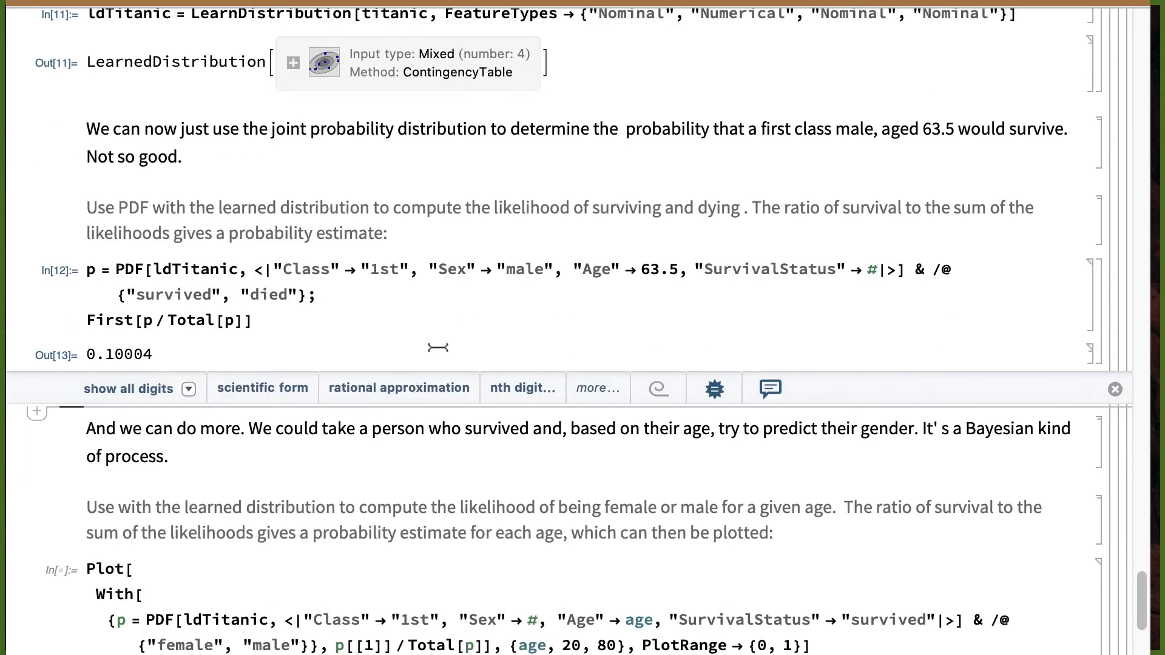
pyautogui.scroll(-3, 438, 347)
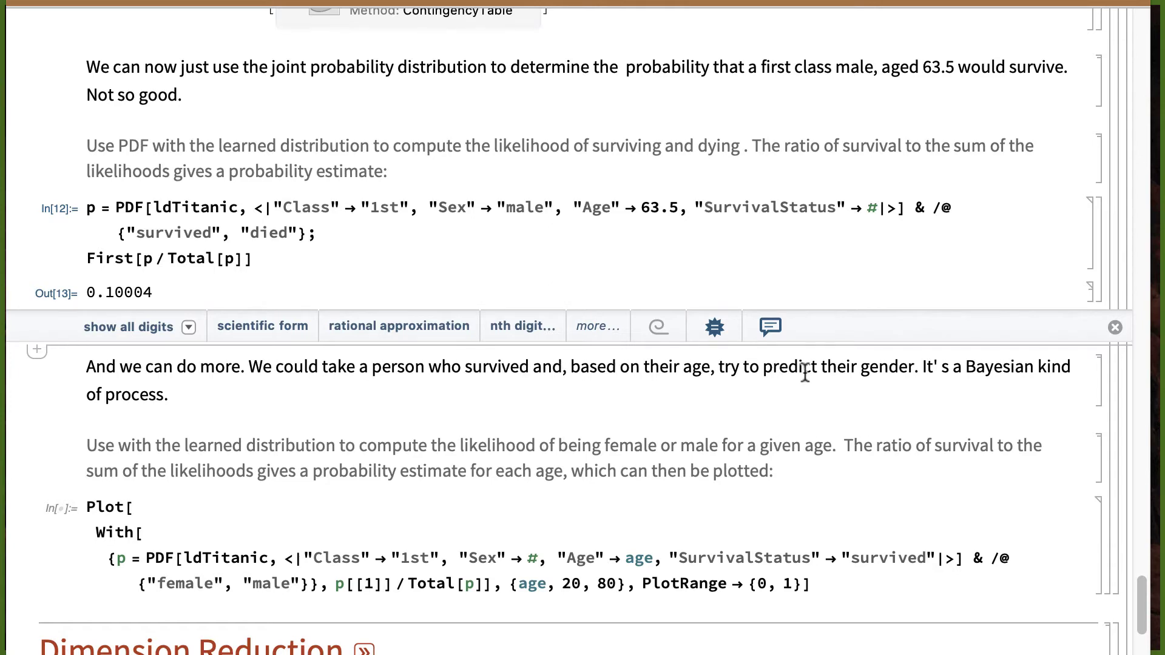
pyautogui.scroll(-5, 460, 567)
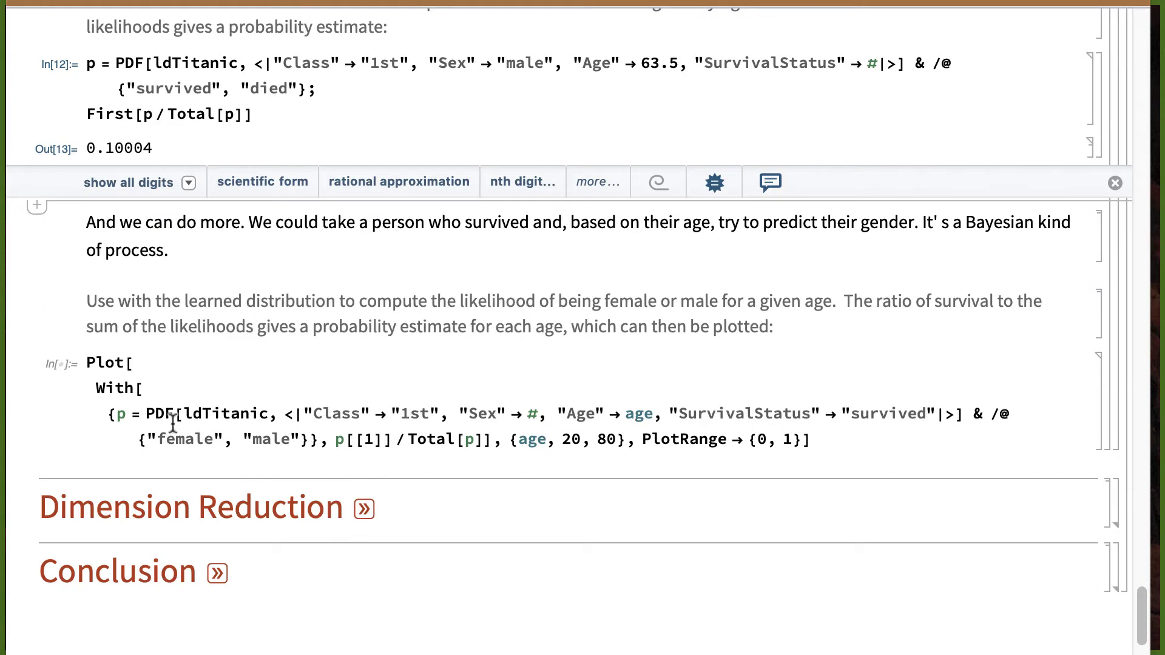
pyautogui.click(173, 419)
pyautogui.click(413, 438)
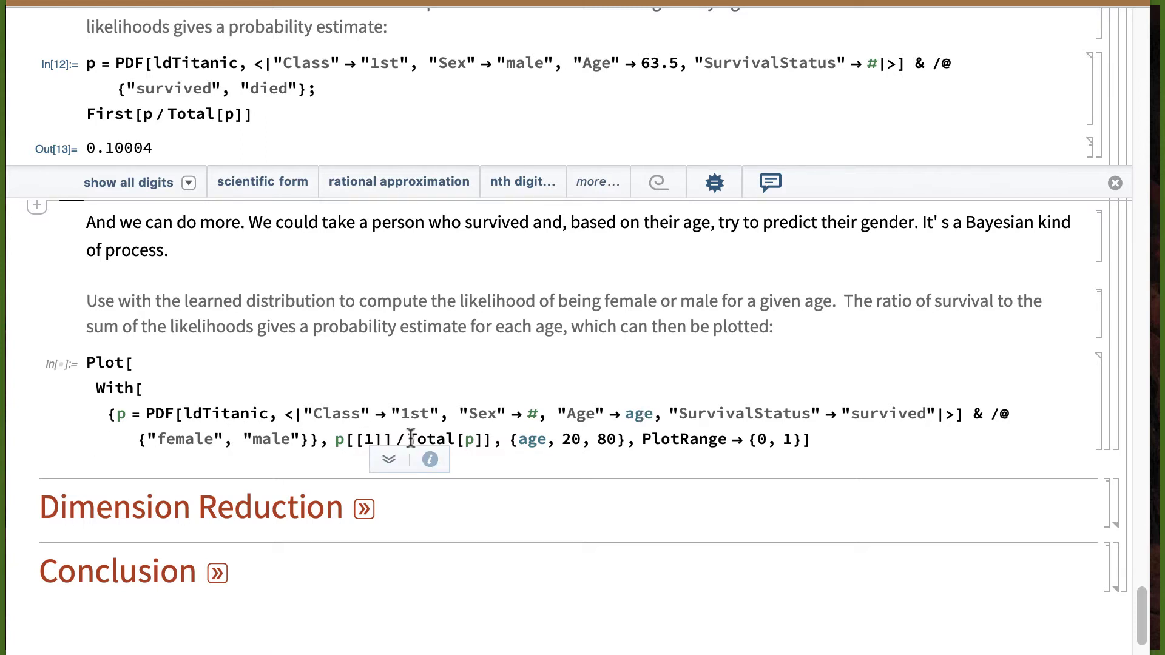
pyautogui.click(344, 448)
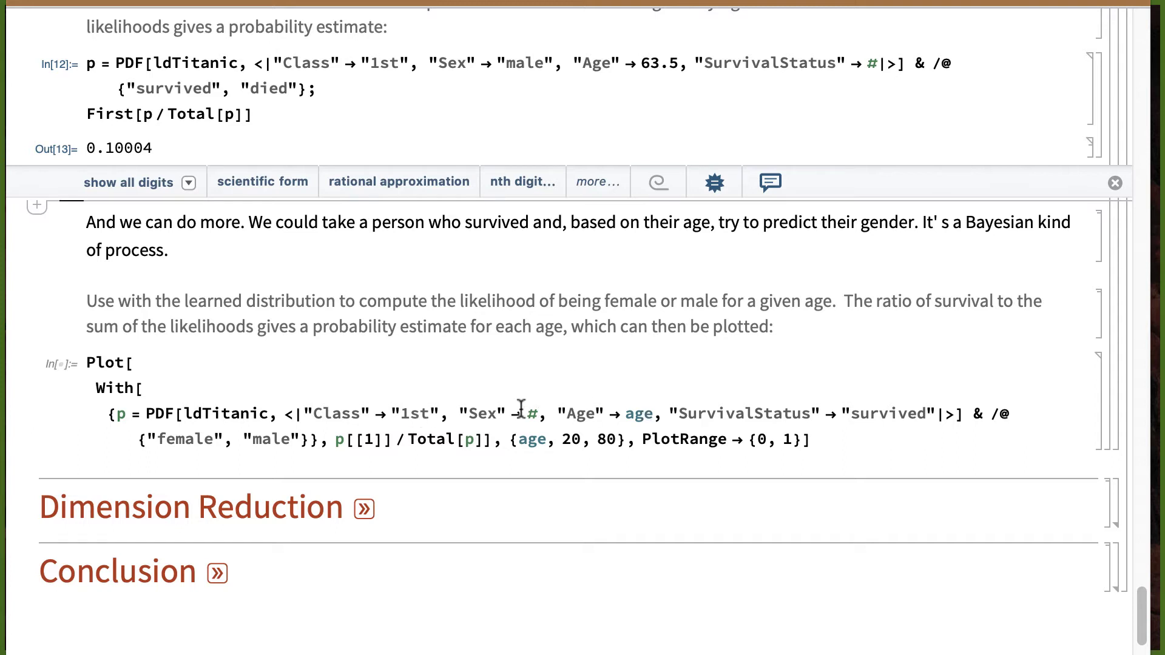
pyautogui.click(446, 417)
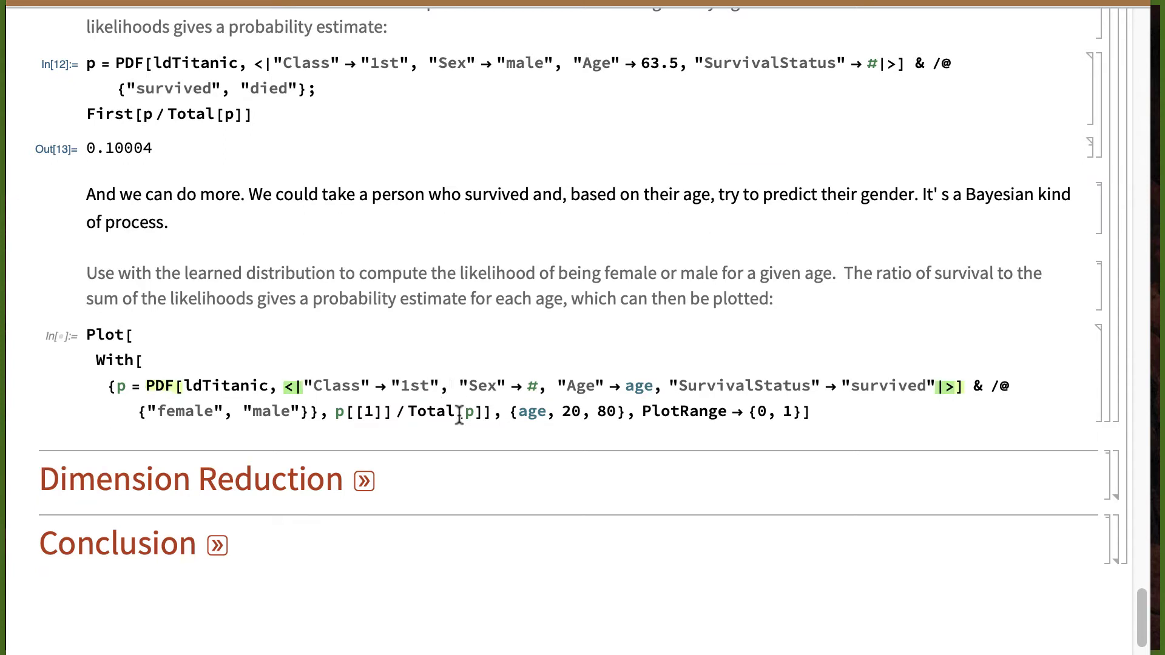
pyautogui.hotkey('shift', 'Return')
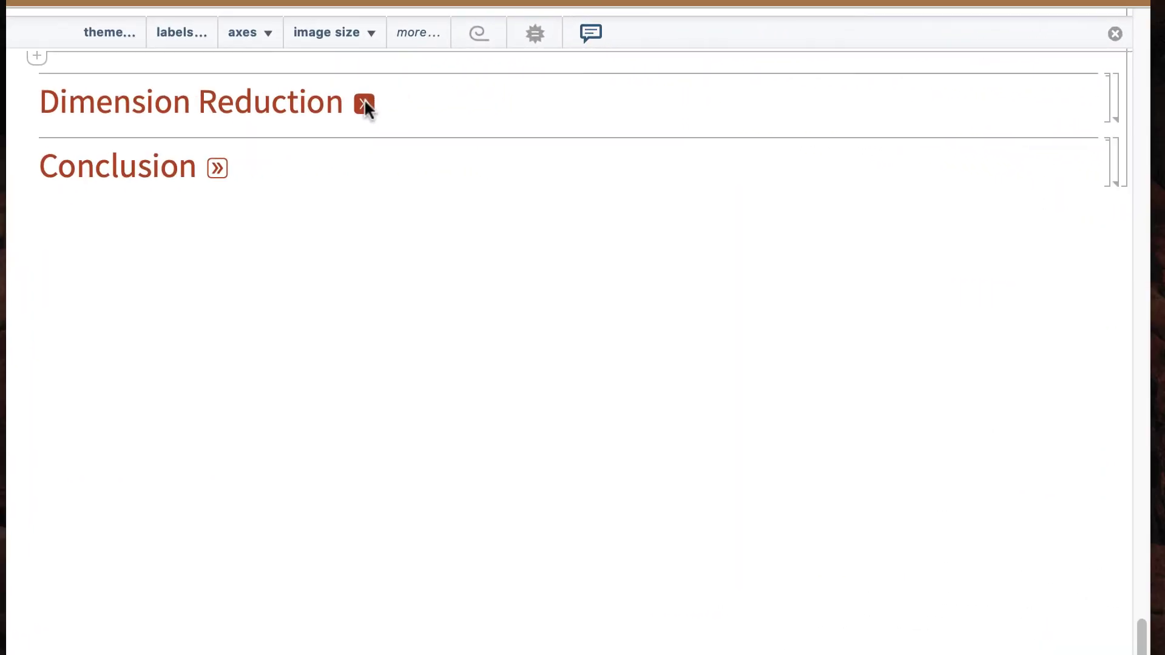
# - Expand the Dimension Reduction section and its subsection The Concept down to the baseballDRF code
pyautogui.click(365, 103)
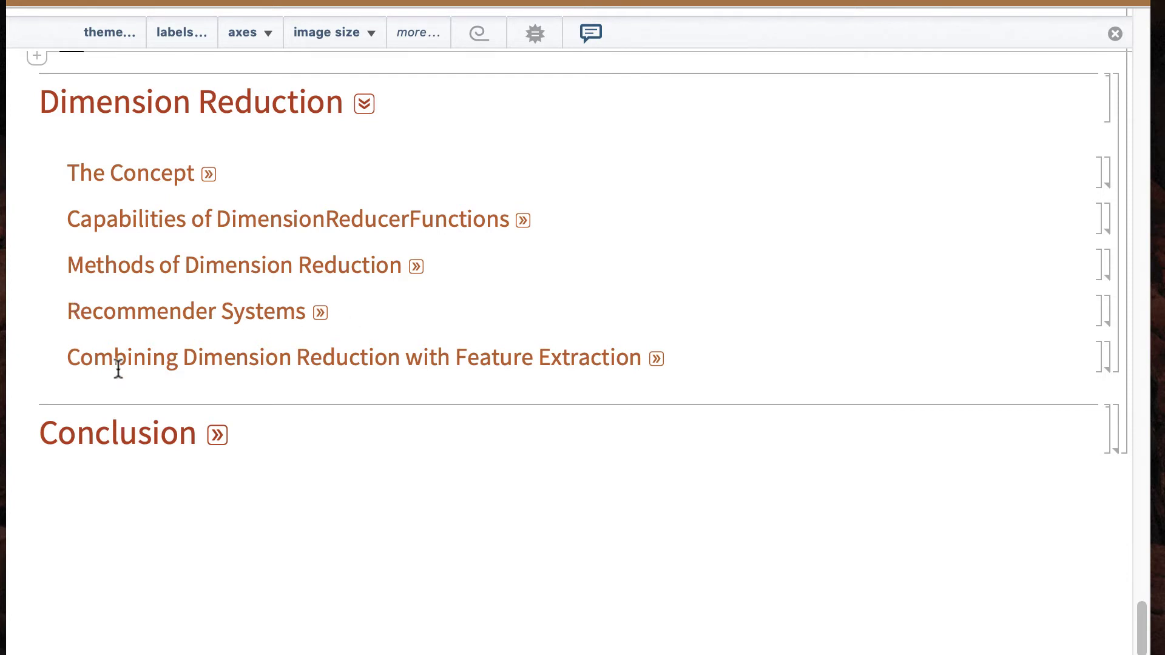
pyautogui.click(209, 174)
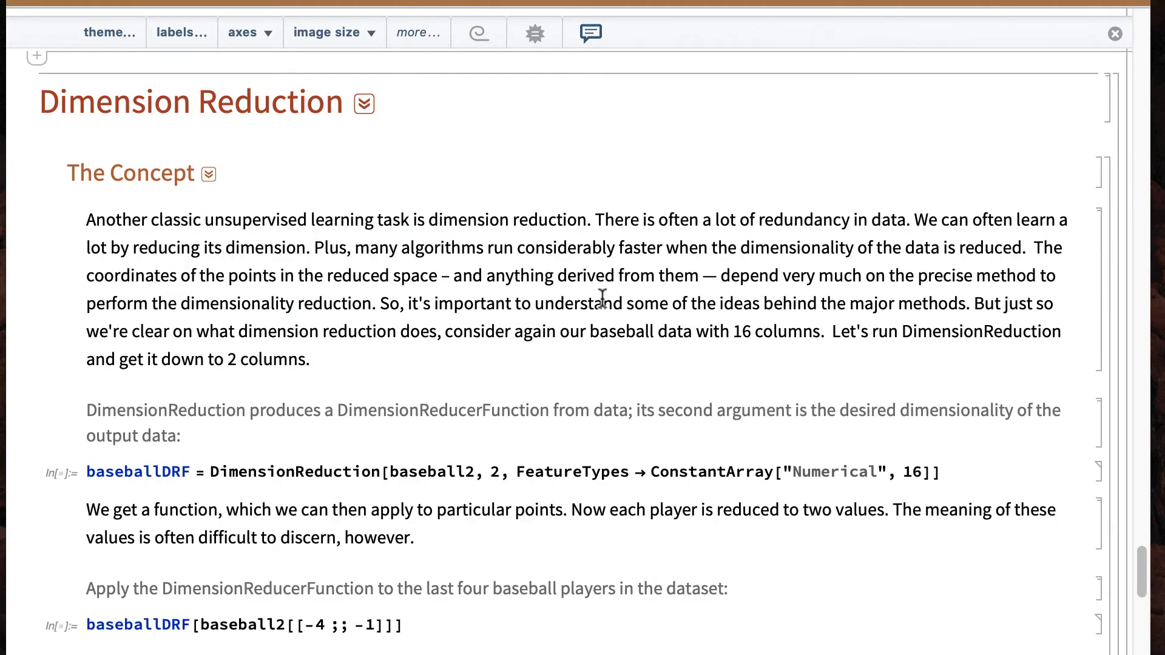
pyautogui.scroll(-3, 603, 297)
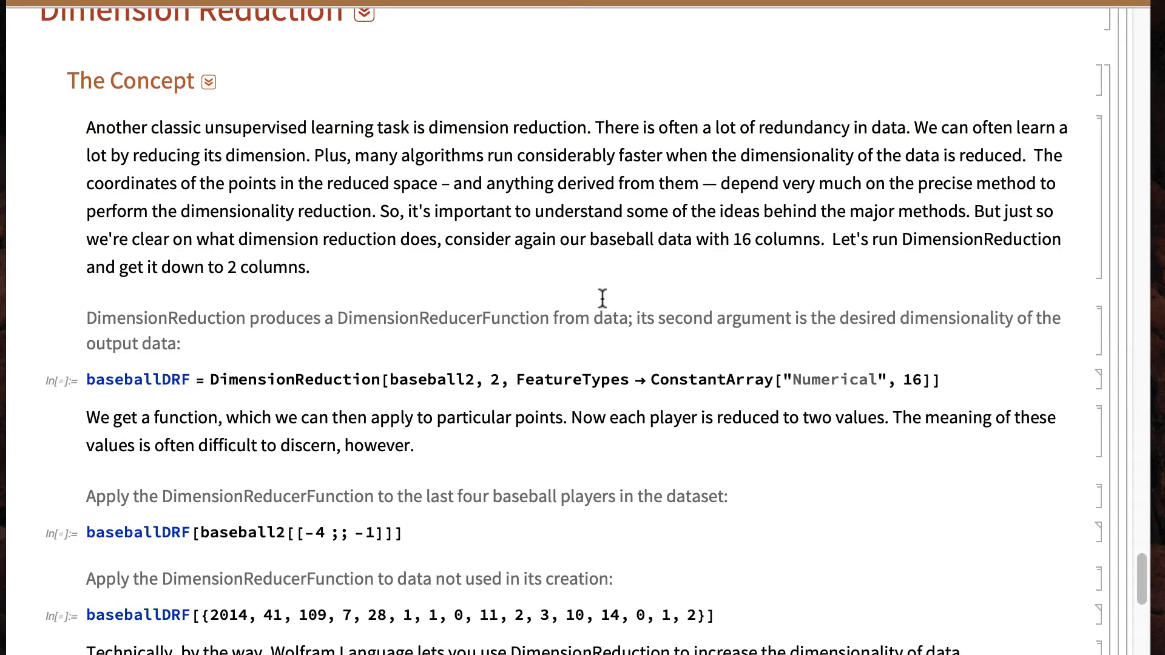